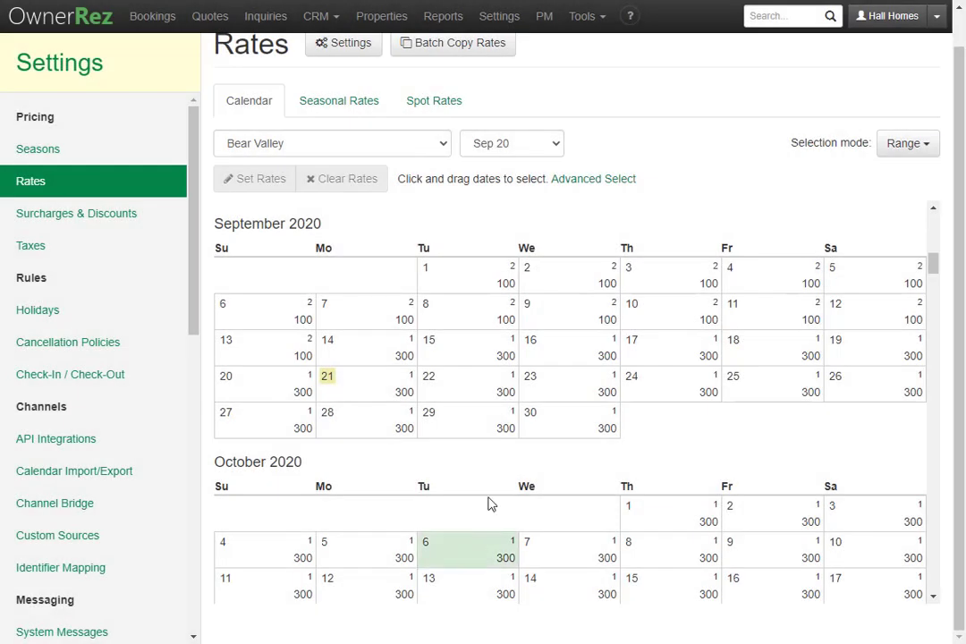
# Open the rate calendar and switch it to the Poppy's Hideaway on the Shenandoah River property
pyautogui.click(584, 16)
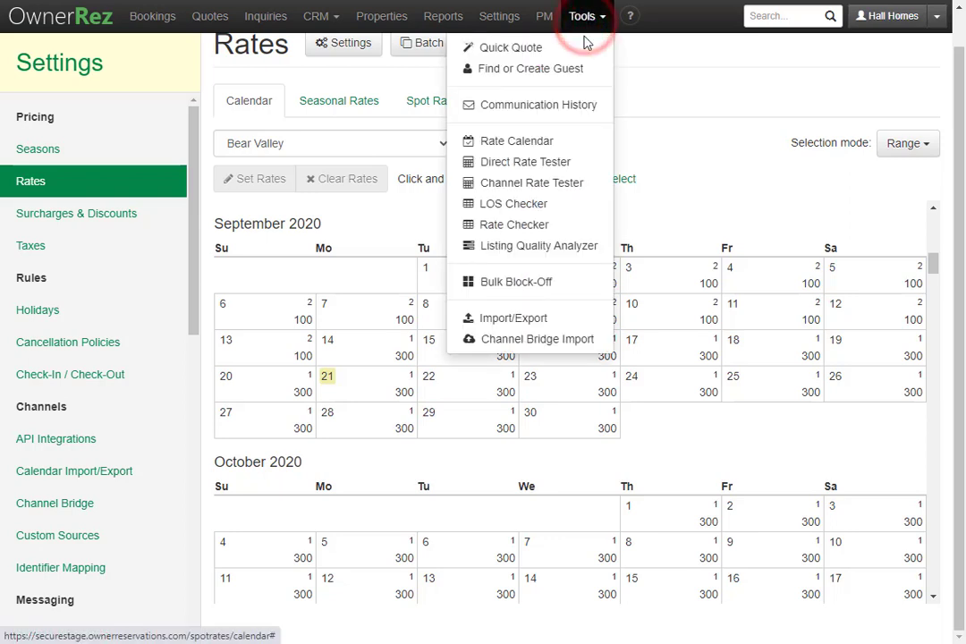
pyautogui.click(577, 141)
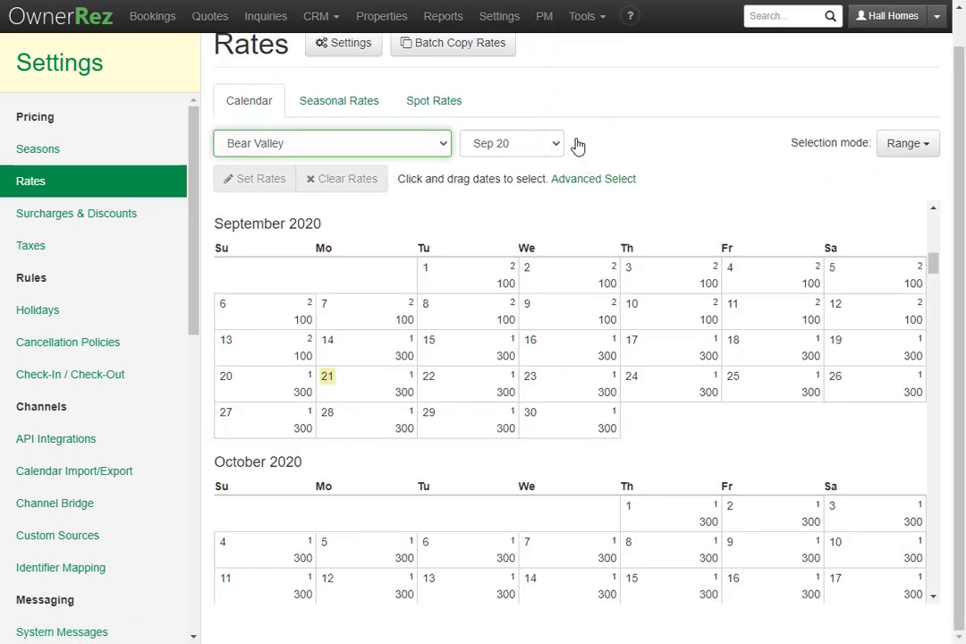
pyautogui.click(483, 275)
pyautogui.click(427, 151)
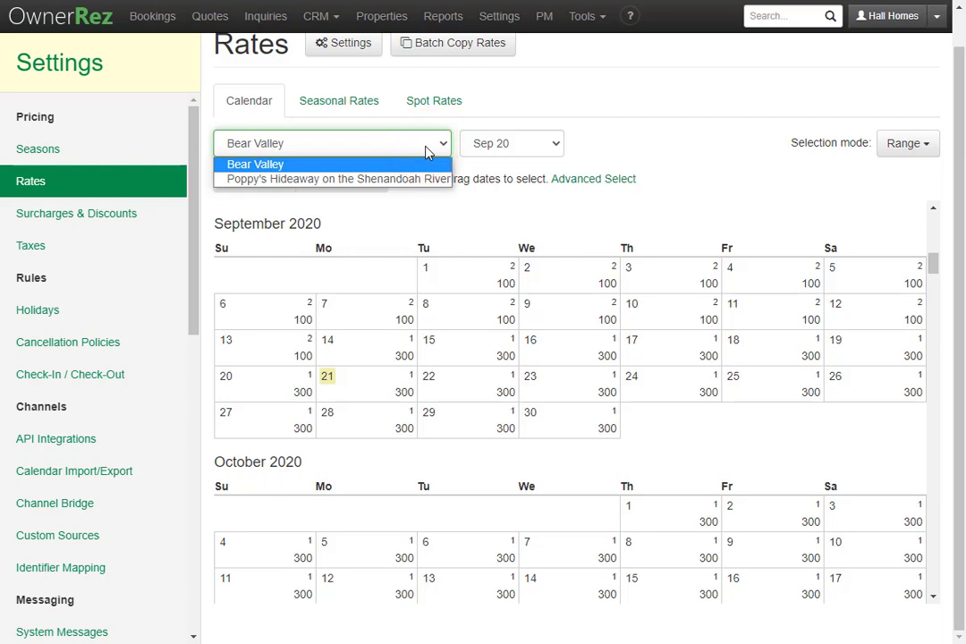
pyautogui.click(424, 181)
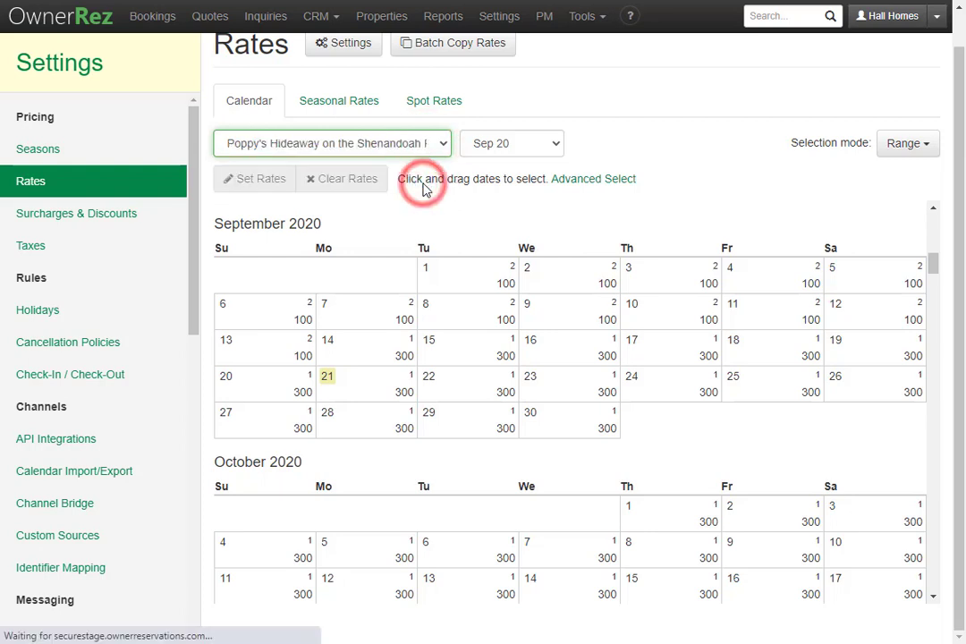
# Jump the rate calendar to August 2021 and browse back to the October 2020 rates
pyautogui.click(548, 146)
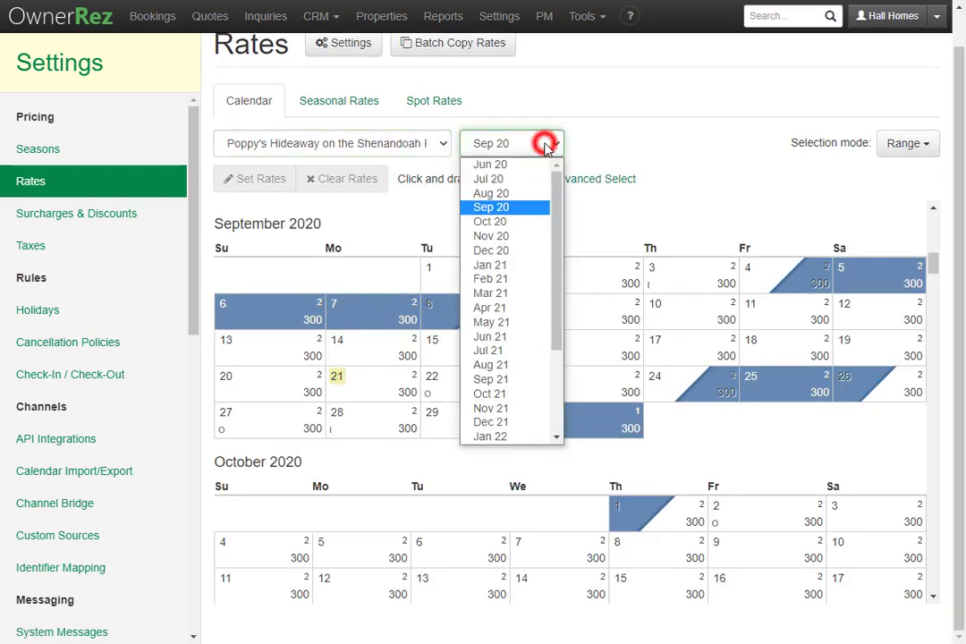
pyautogui.click(524, 364)
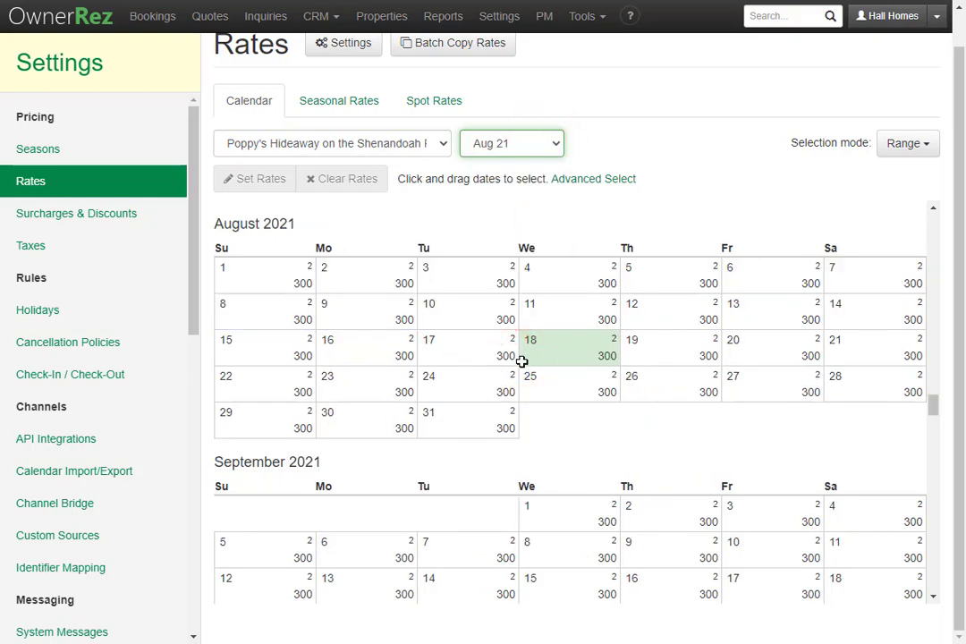
pyautogui.scroll(20, 522, 360)
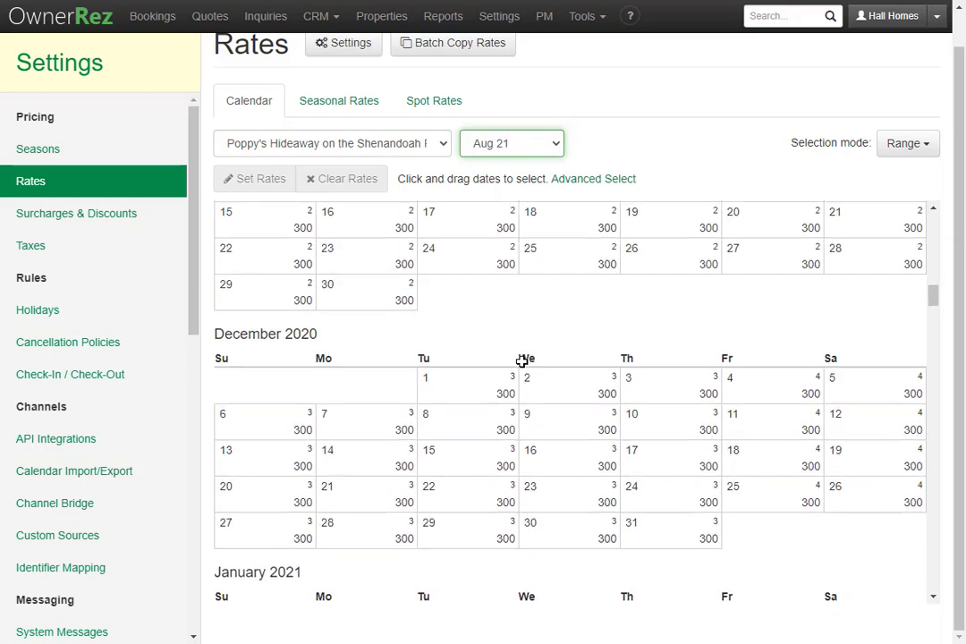
pyautogui.scroll(6, 522, 361)
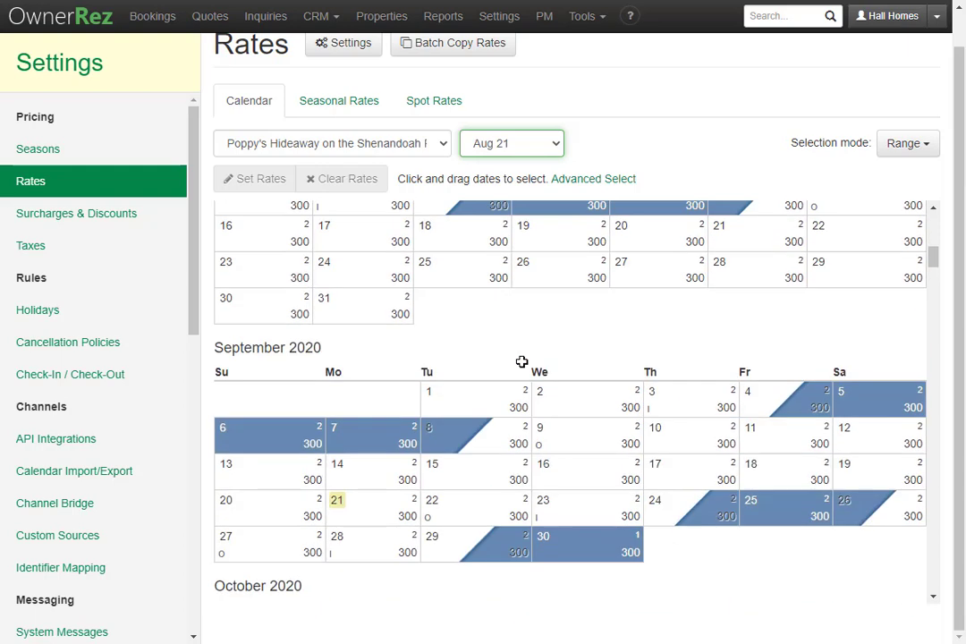
pyautogui.scroll(-4, 521, 361)
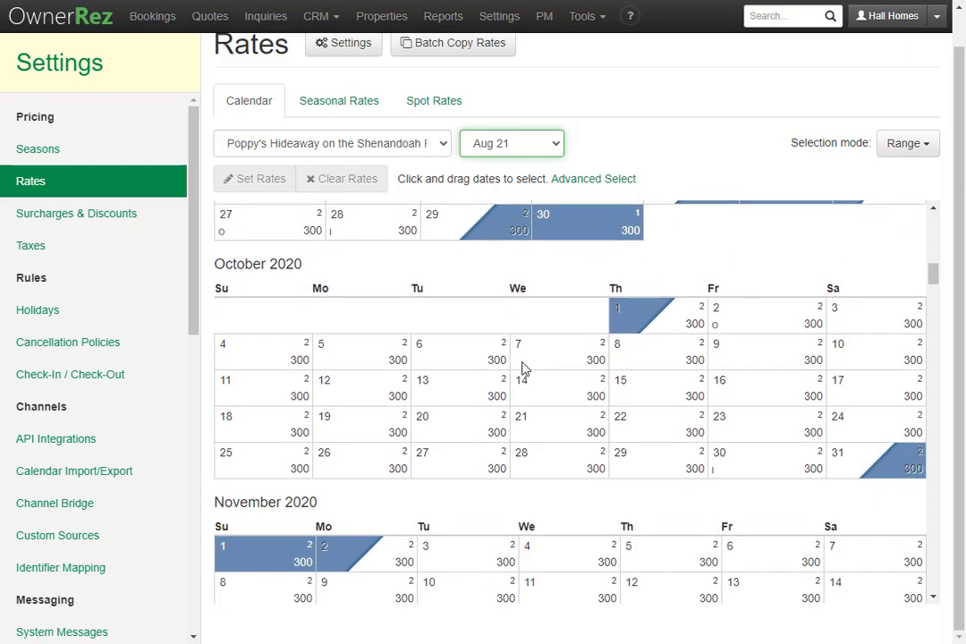
# Select October 18–24, 2020 as a range, and select all October Fridays and Saturdays using the Columns selection mode
pyautogui.click(271, 422)
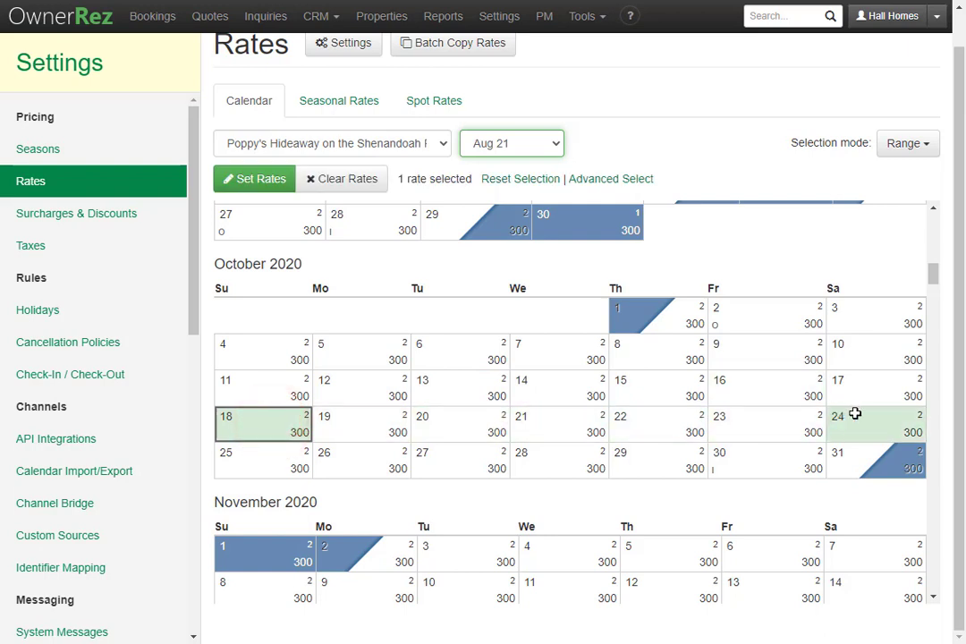
pyautogui.moveTo(300, 434)
pyautogui.mouseDown()
pyautogui.moveTo(601, 358)
pyautogui.moveTo(838, 417)
pyautogui.mouseUp()
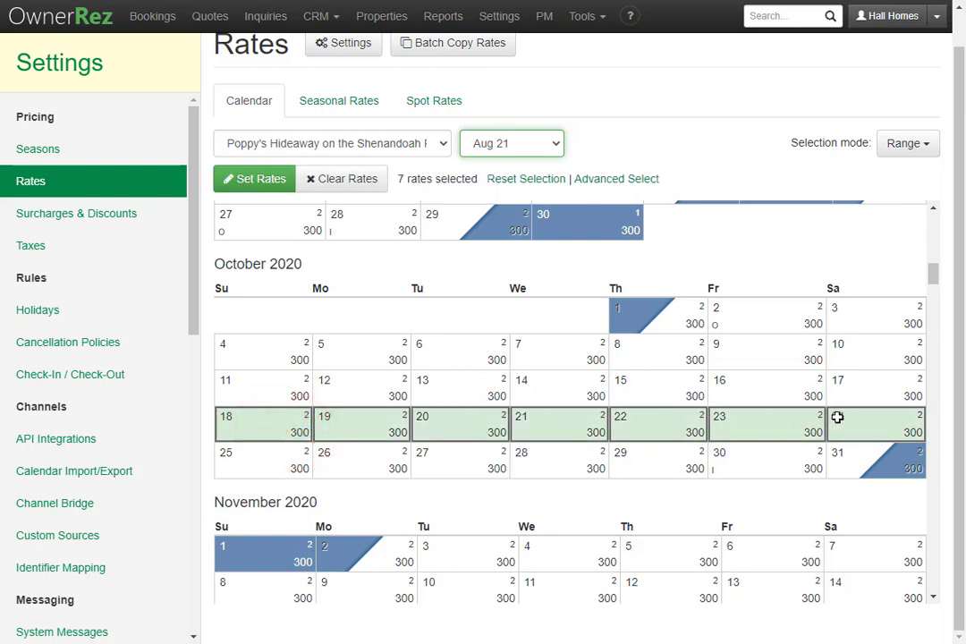
pyautogui.click(908, 145)
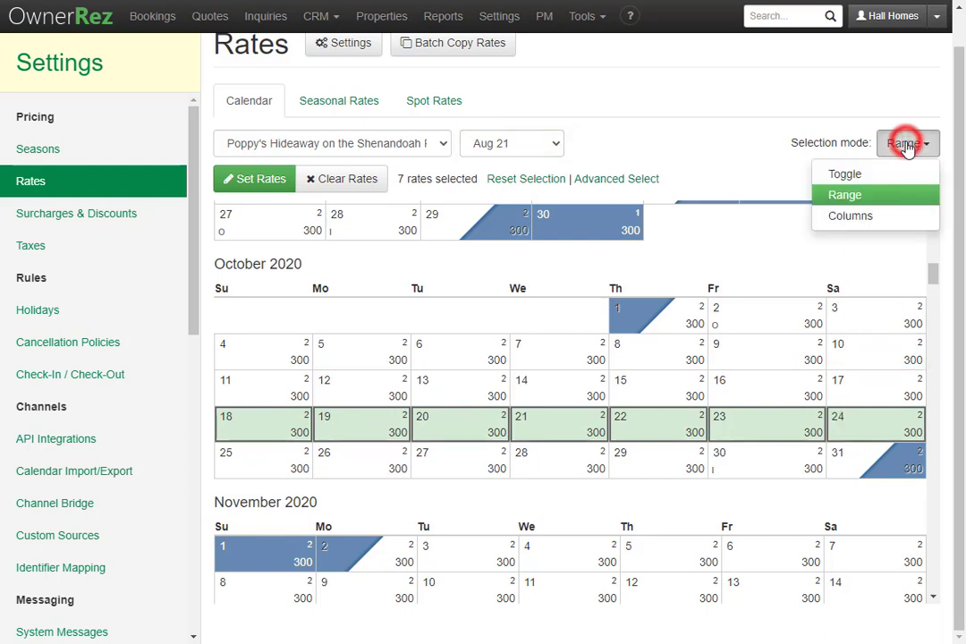
pyautogui.click(876, 218)
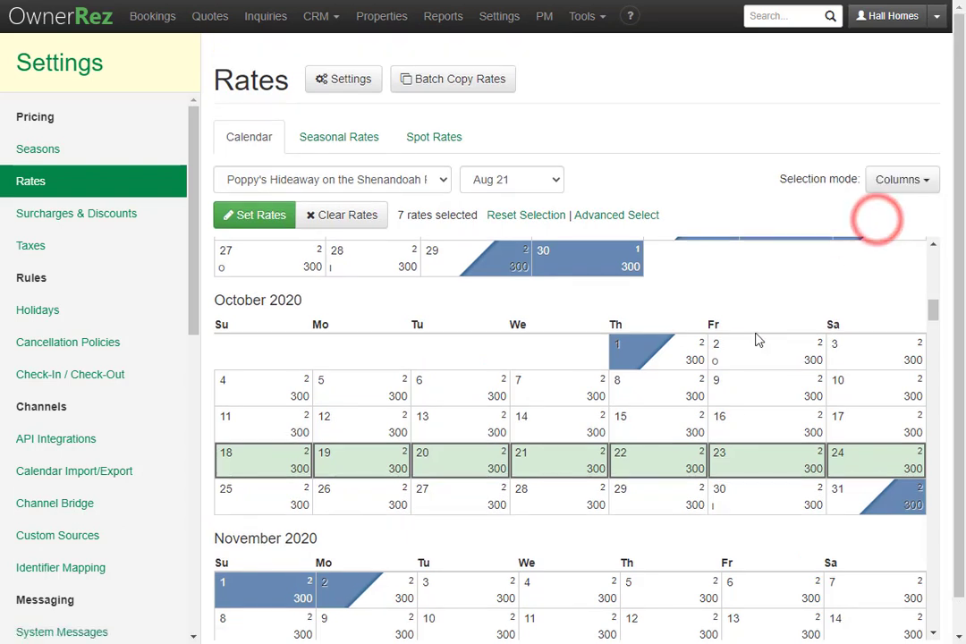
pyautogui.moveTo(750, 340); pyautogui.dragTo(878, 500)
# Switch the selection mode back to Range and select October 11–17, 2020
pyautogui.click(899, 180)
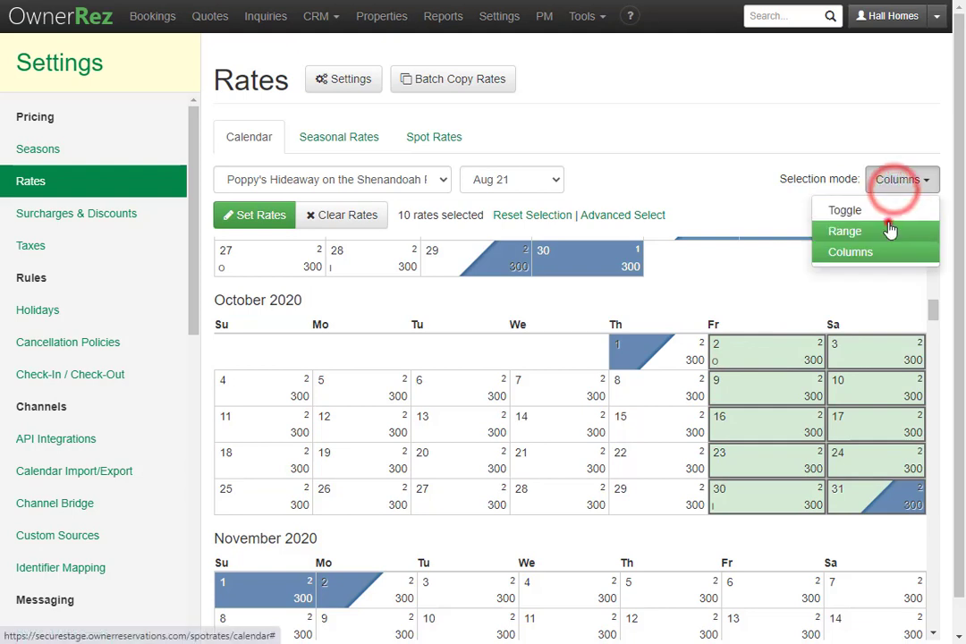
pyautogui.click(883, 226)
pyautogui.moveTo(289, 418); pyautogui.dragTo(902, 416)
# In Toggle selection mode, add October 4, 19, 23 and 29 to the selection and remove October 14
pyautogui.click(911, 184)
pyautogui.click(910, 208)
pyautogui.click(294, 394)
pyautogui.click(362, 469)
pyautogui.click(542, 435)
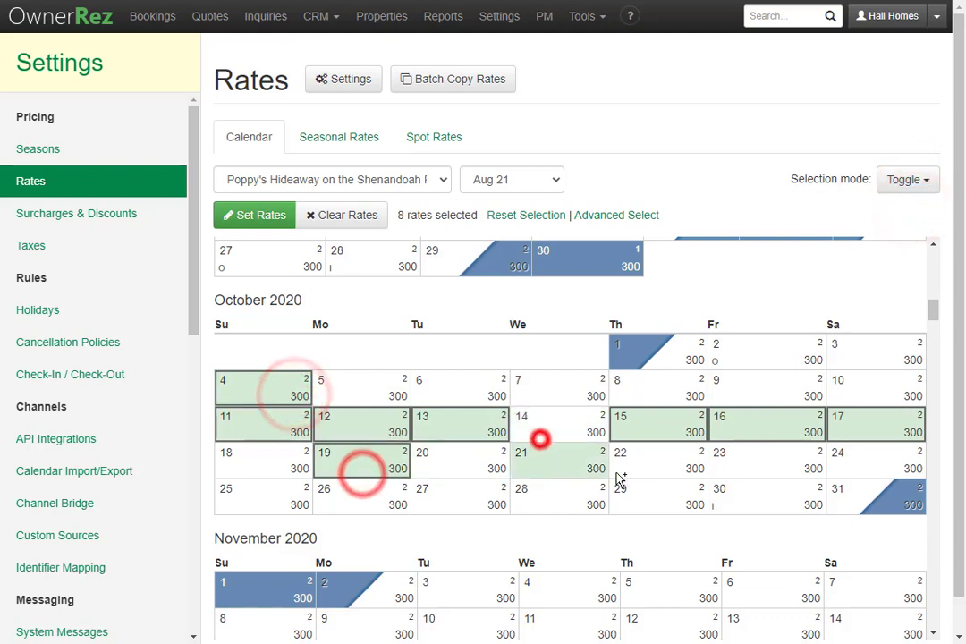
pyautogui.click(625, 492)
pyautogui.click(763, 459)
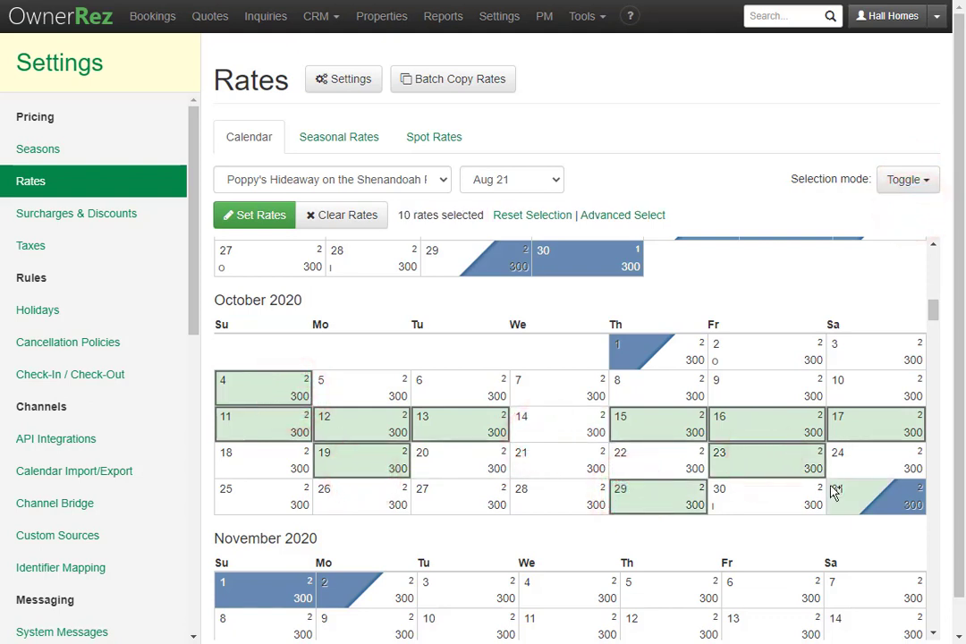
# Return to Range selection mode and select the week of October 18–24, 2020
pyautogui.click(914, 179)
pyautogui.click(914, 230)
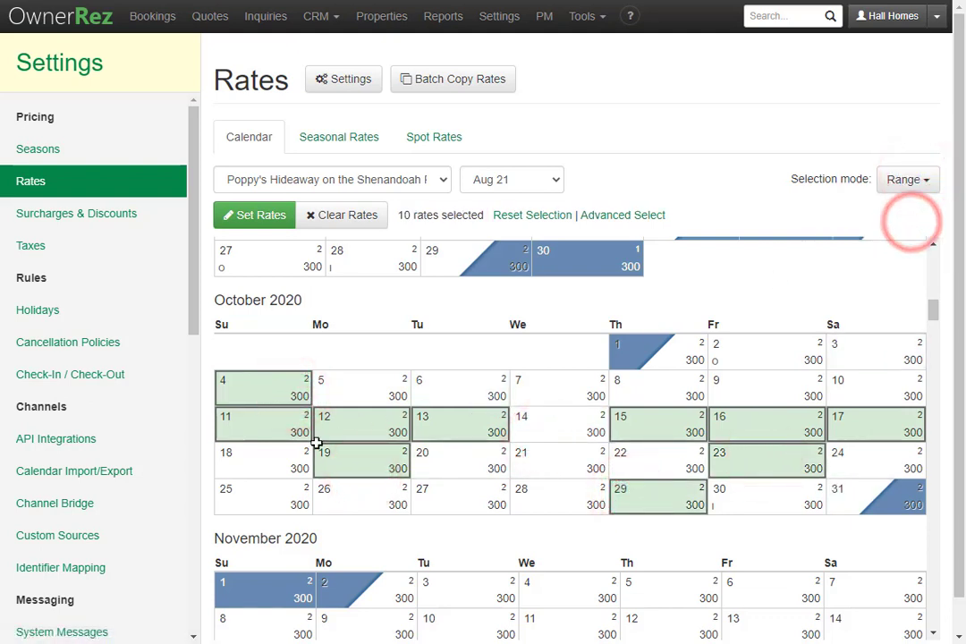
pyautogui.moveTo(244, 460); pyautogui.dragTo(868, 461)
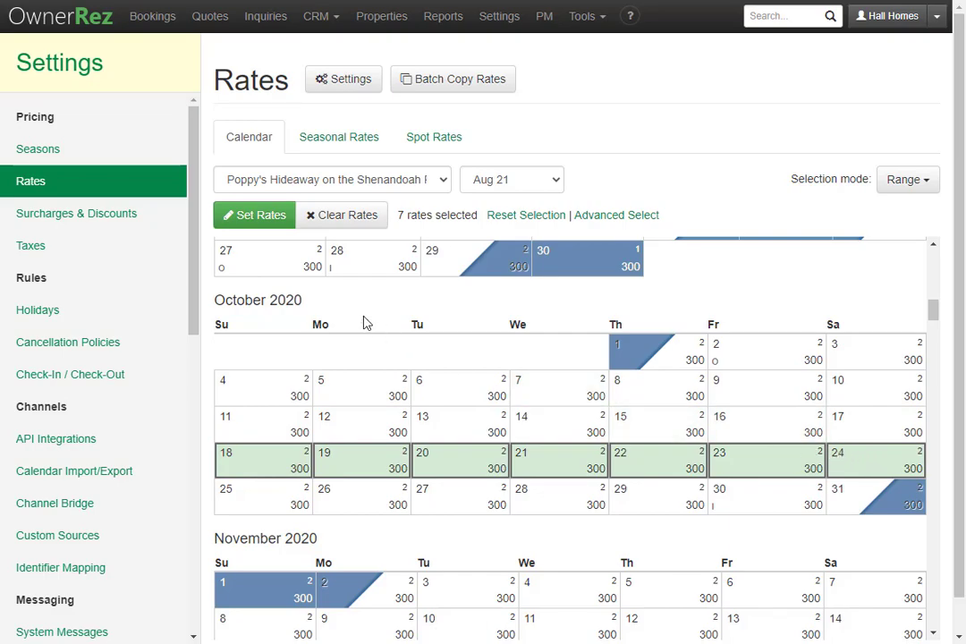
# Set the selected October dates to a rate of 400 with a minimum of 3 nights
pyautogui.click(257, 219)
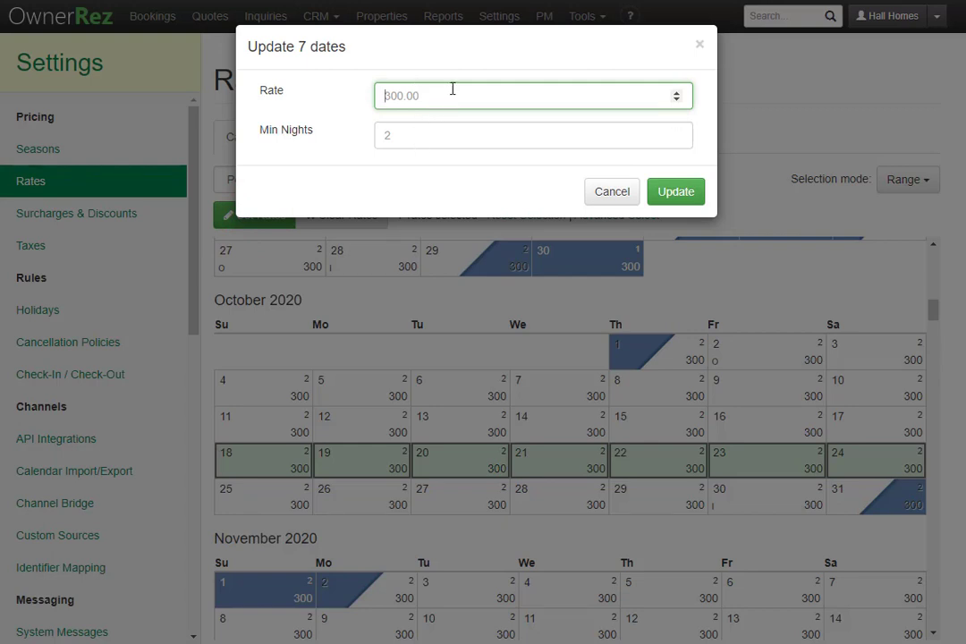
pyautogui.write('400')
pyautogui.click(459, 144)
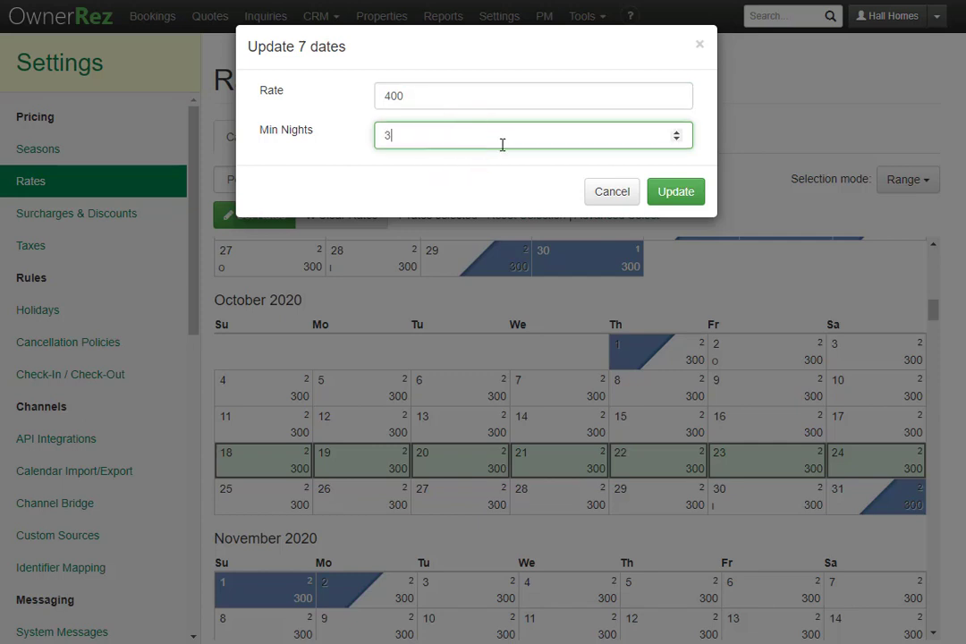
pyautogui.click(681, 196)
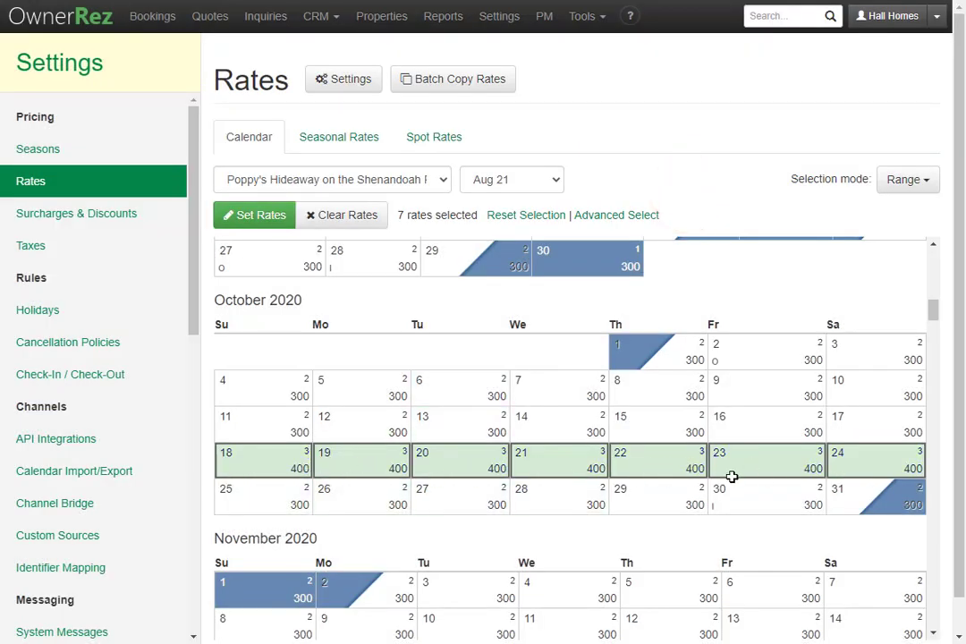
# Use Advanced Select to select every day from 01/01/2021 through 01/31/2021
pyautogui.click(623, 217)
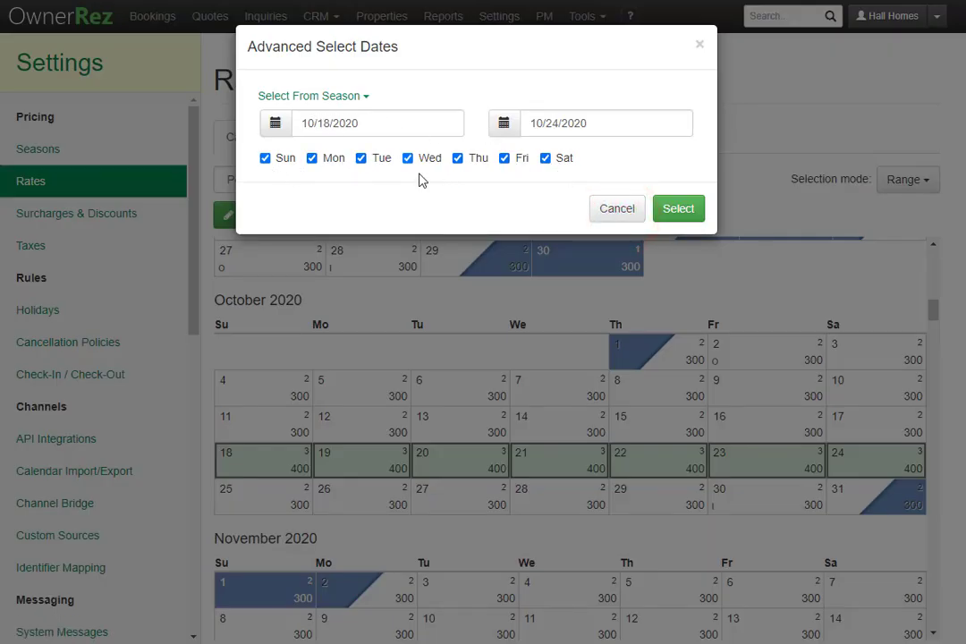
pyautogui.click(275, 122)
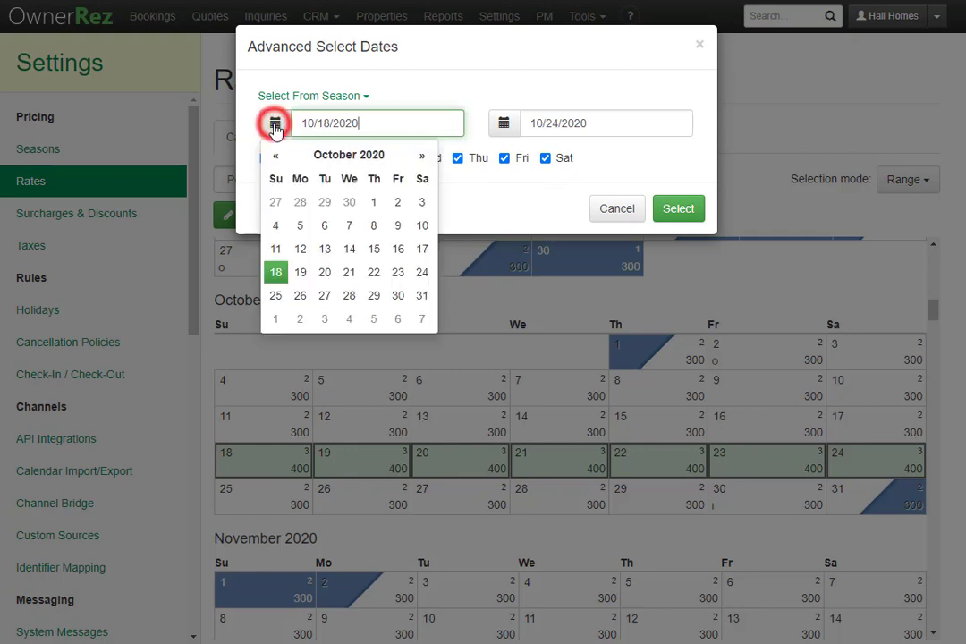
pyautogui.click(423, 156)
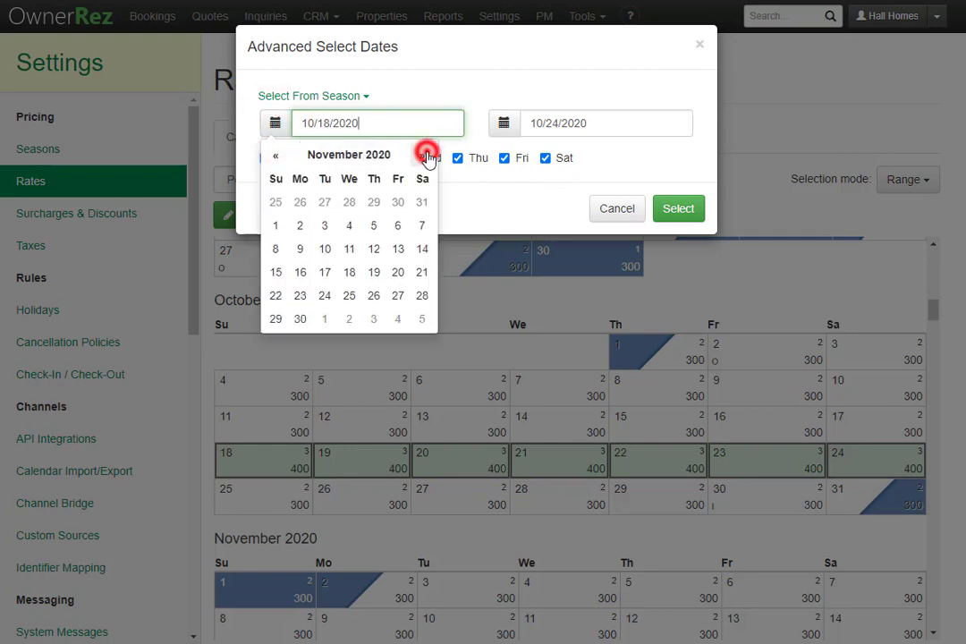
pyautogui.click(422, 156)
pyautogui.click(422, 155)
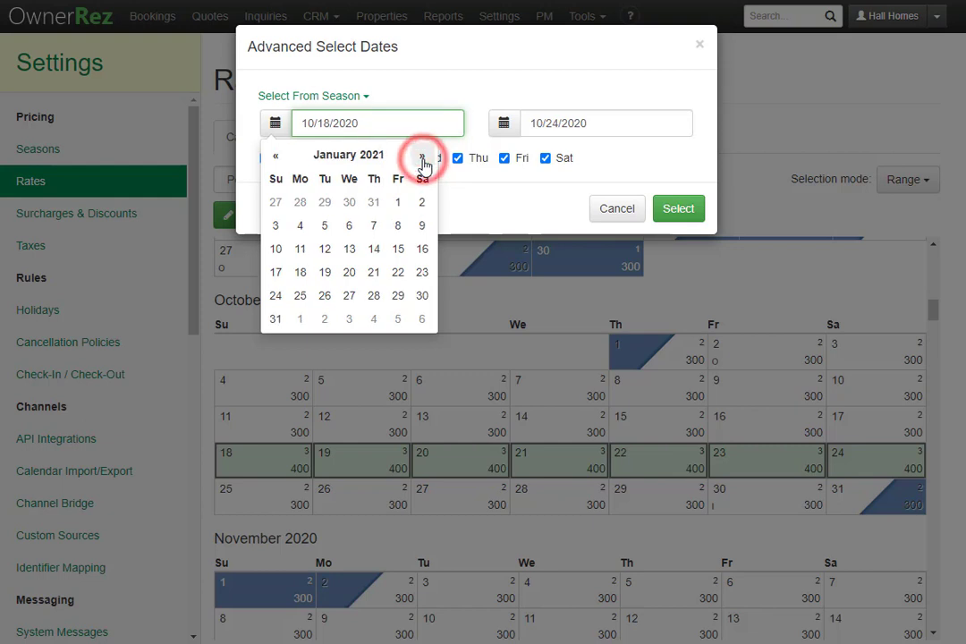
pyautogui.click(403, 202)
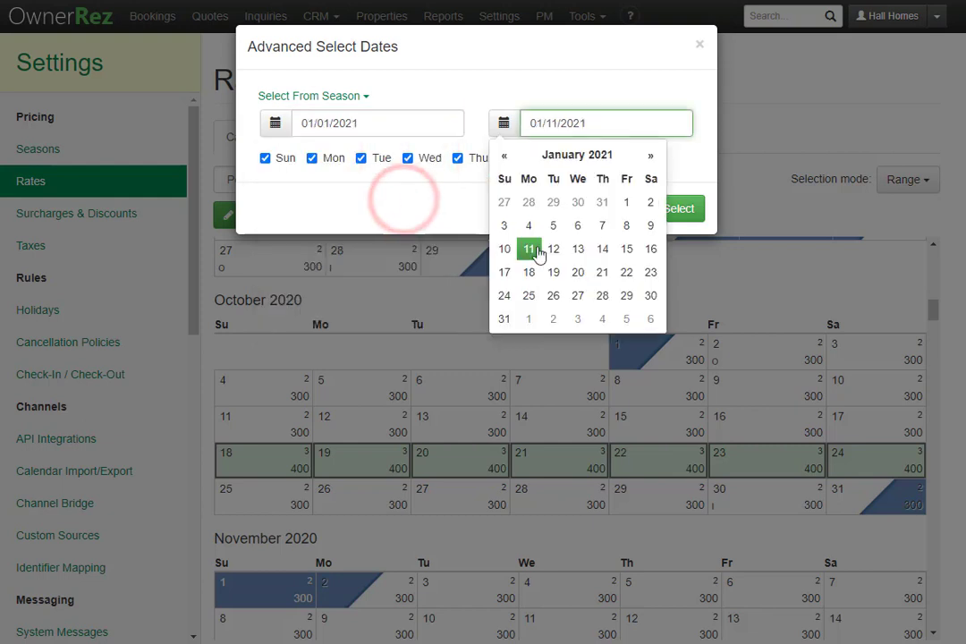
pyautogui.click(505, 319)
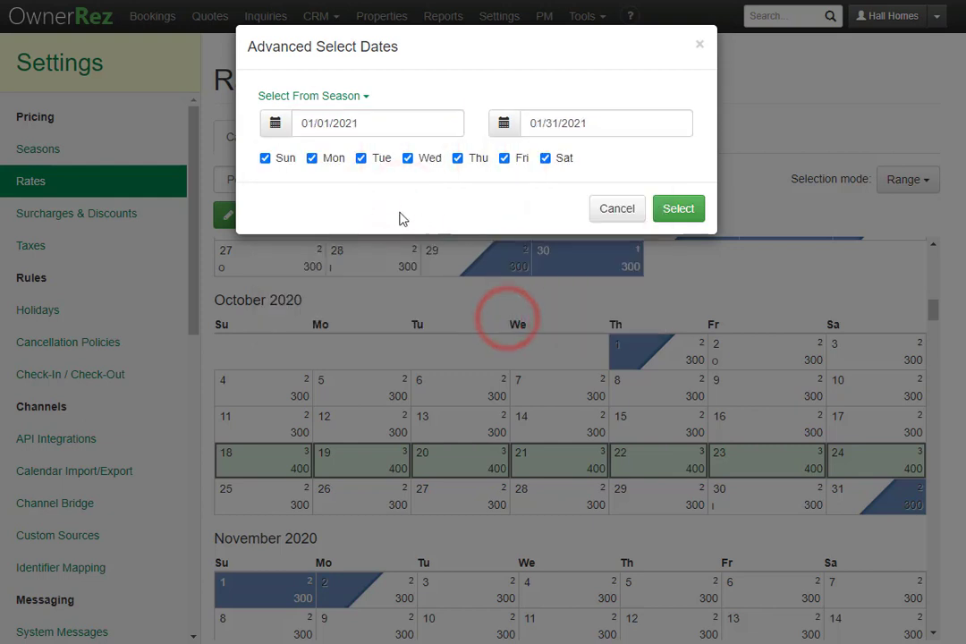
pyautogui.click(666, 211)
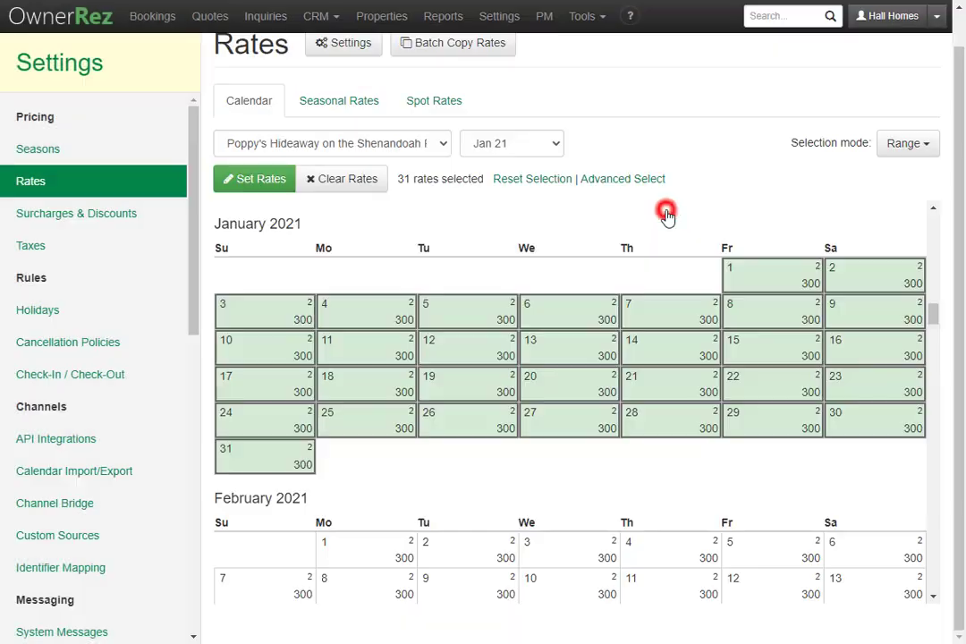
# Clear the spot rate and minimum nights for the selected January dates, and set new values of 500 and 3 nights
pyautogui.click(362, 193)
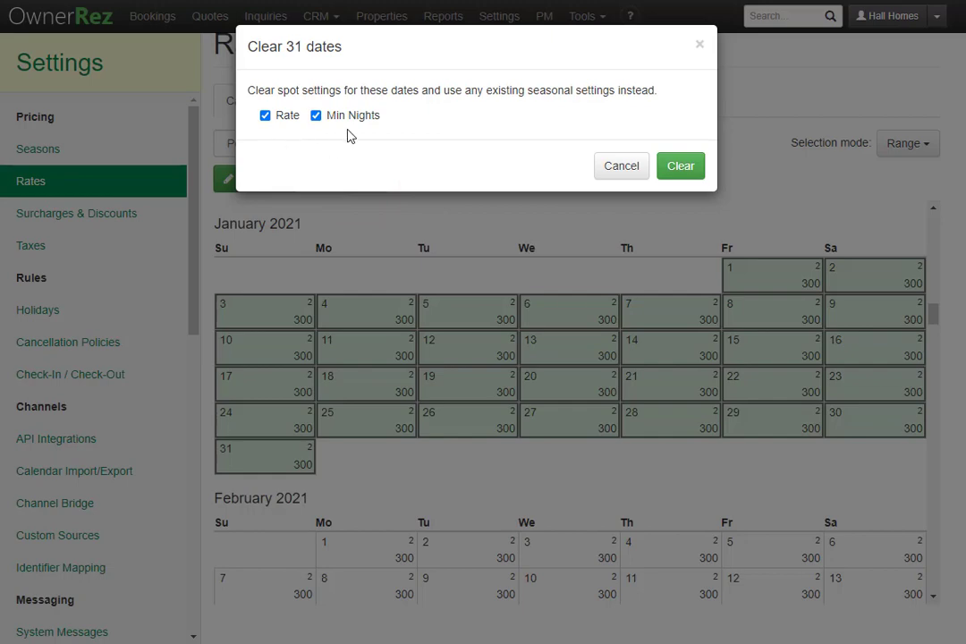
pyautogui.click(681, 167)
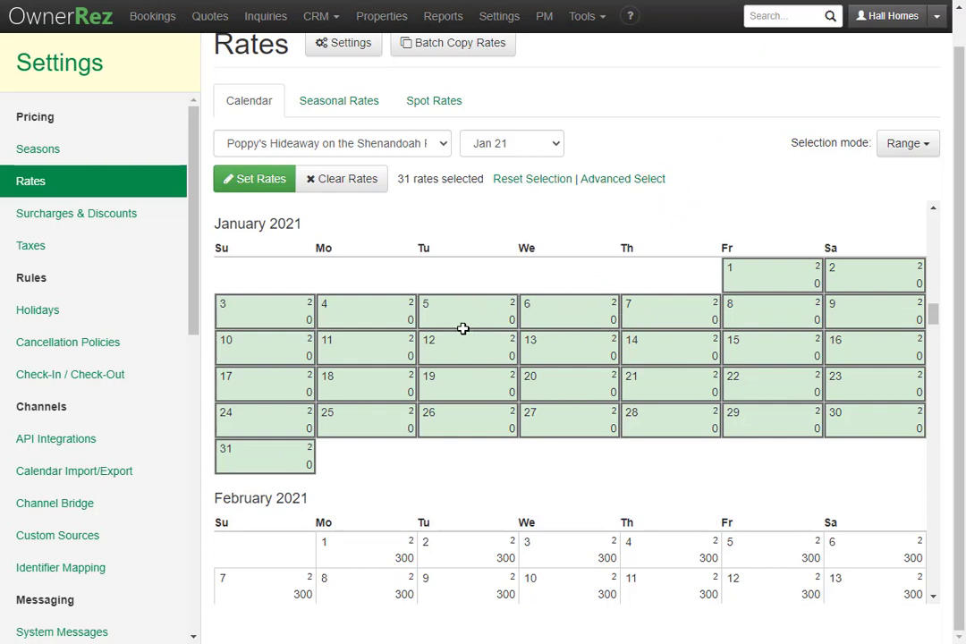
pyautogui.click(256, 182)
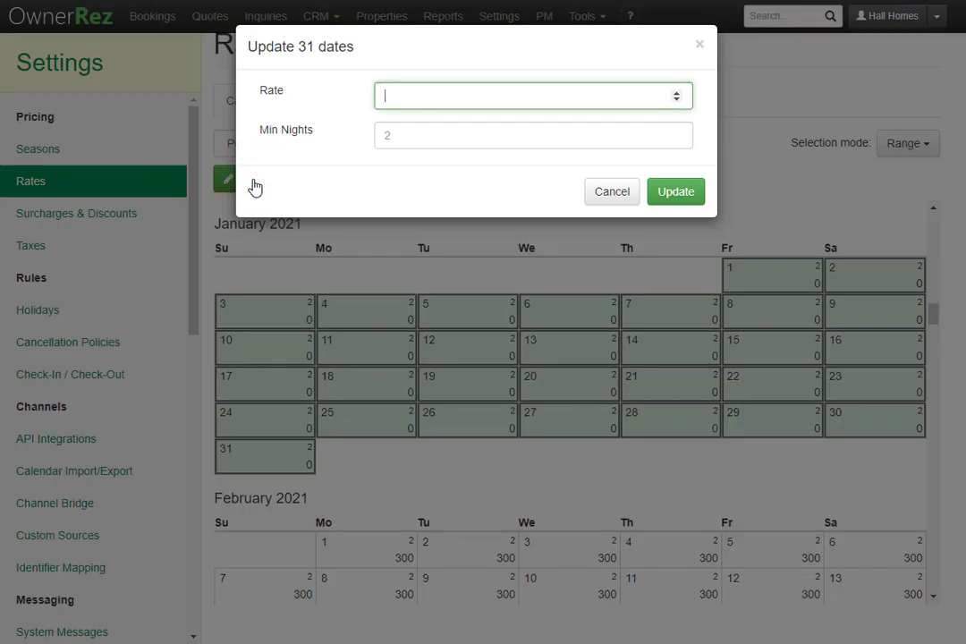
pyautogui.click(438, 136)
pyautogui.write('3')
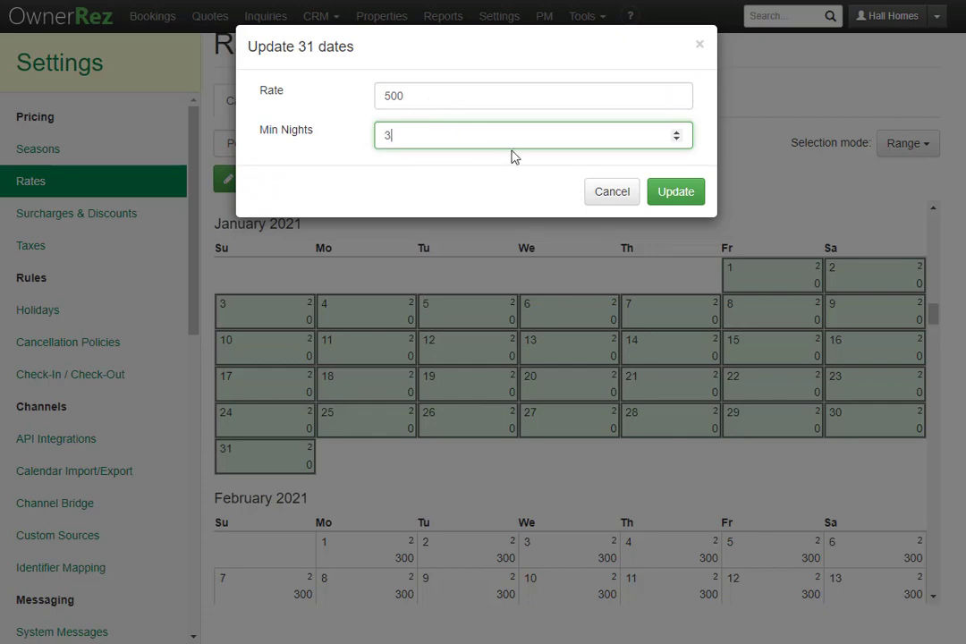
pyautogui.click(662, 191)
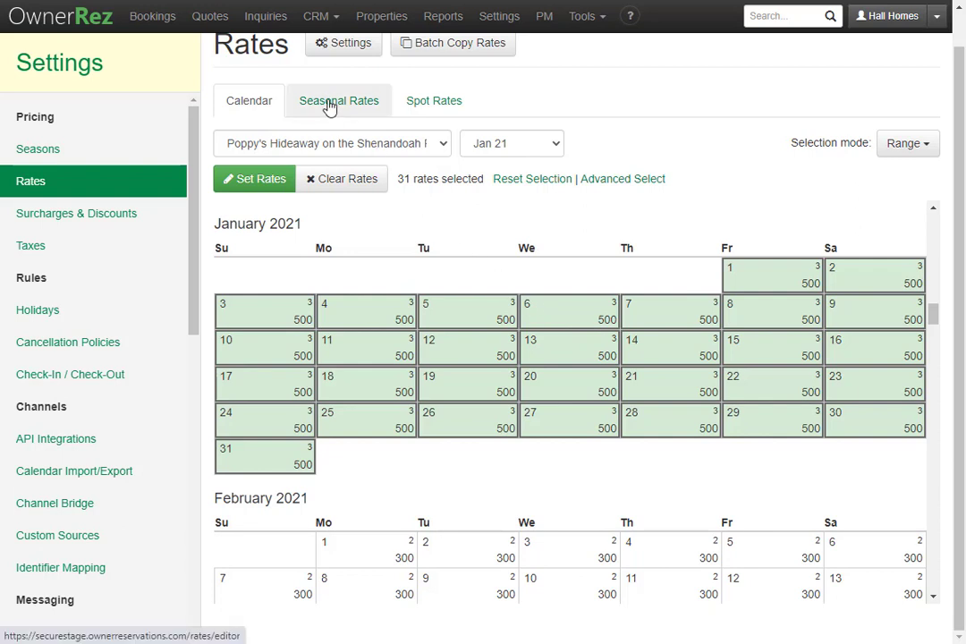
# Open the seasonal rates and check the date range of the Default season
pyautogui.click(364, 103)
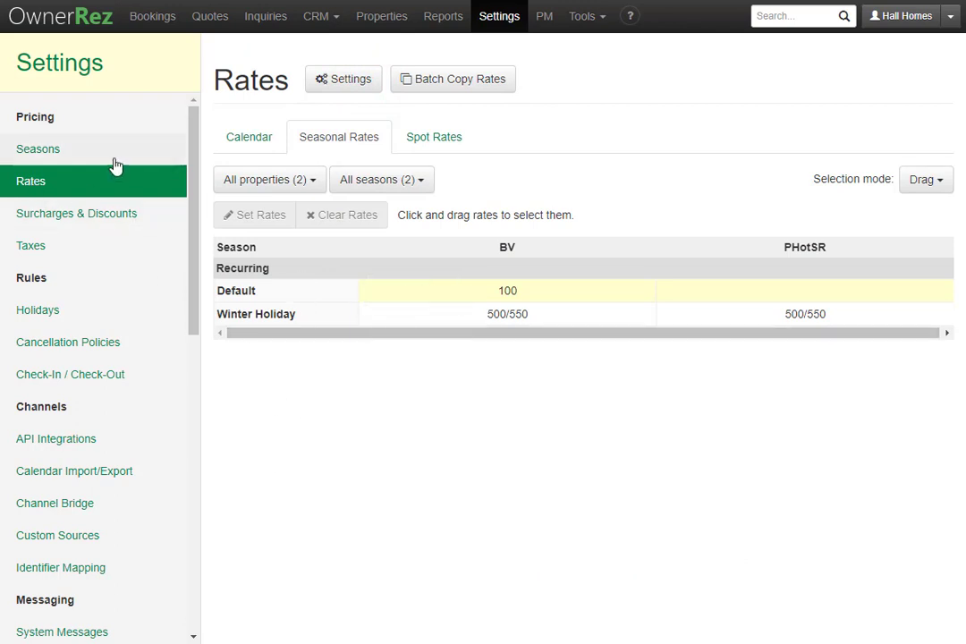
pyautogui.moveTo(261, 297)
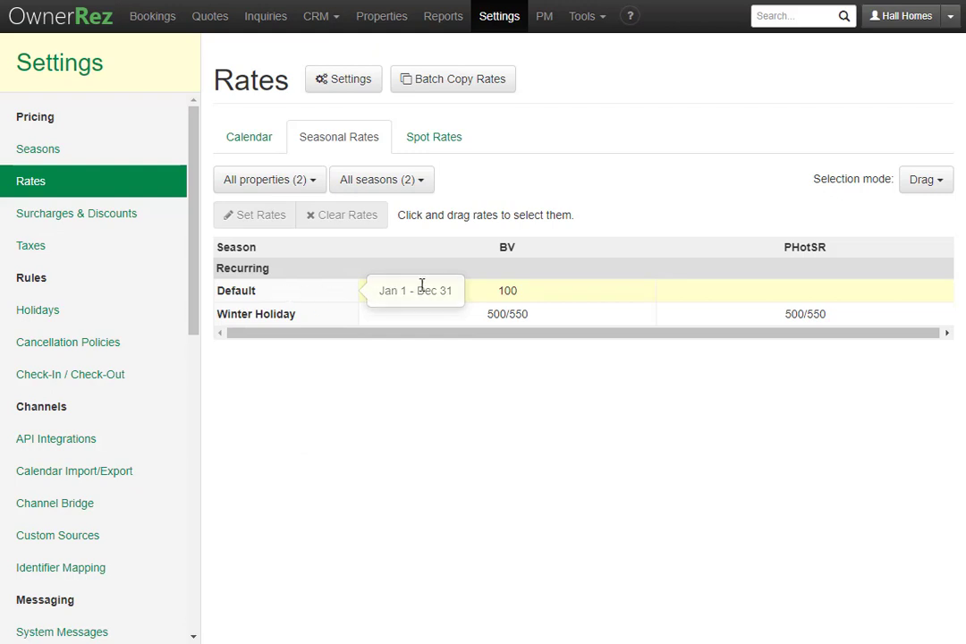
# Set the Default season's rates for Poppy's Hideaway (PHotSR) to 200 per night and 250 per weekend night
pyautogui.click(491, 292)
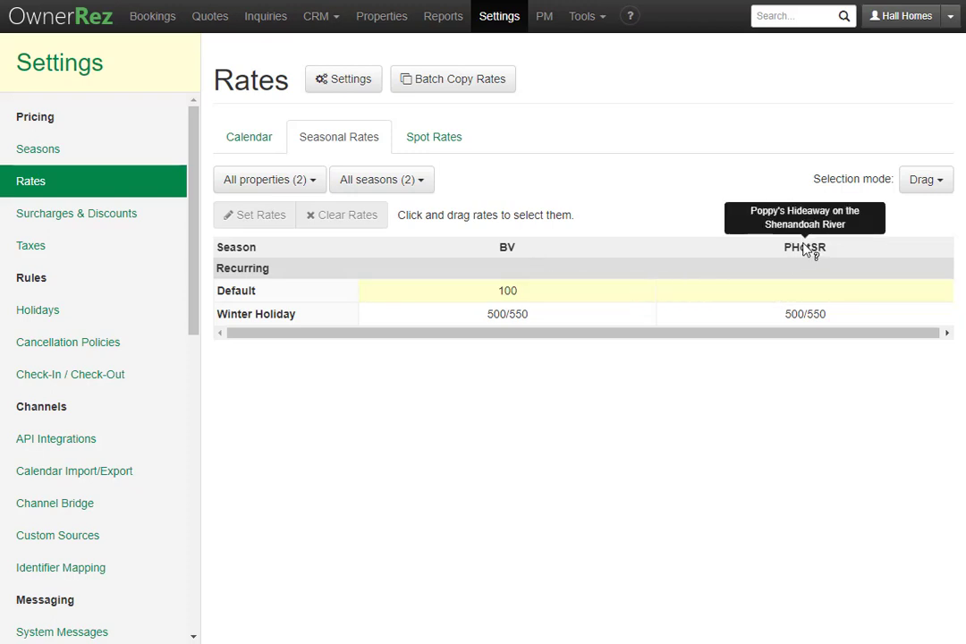
pyautogui.click(767, 290)
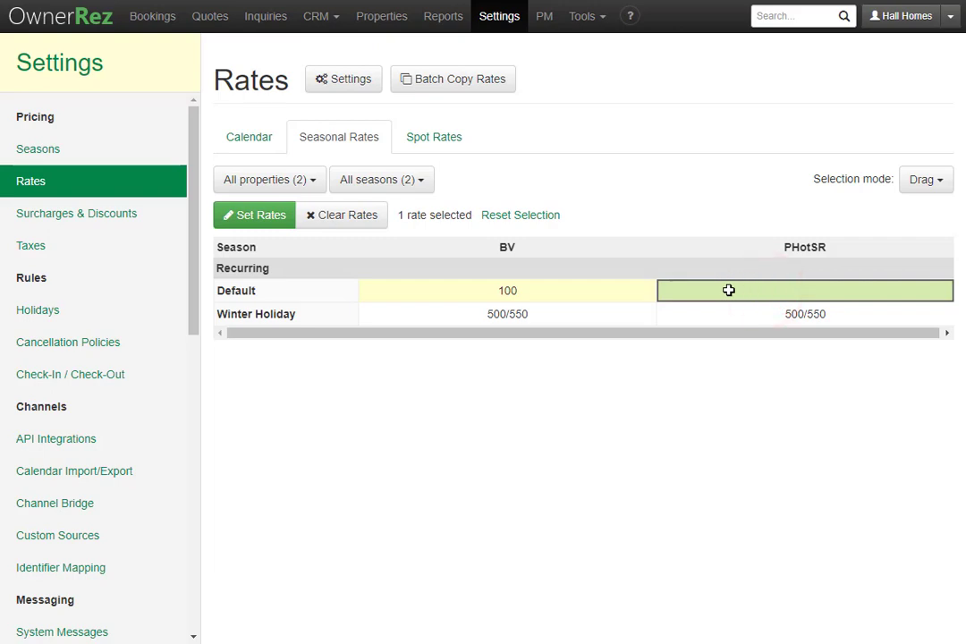
pyautogui.click(260, 223)
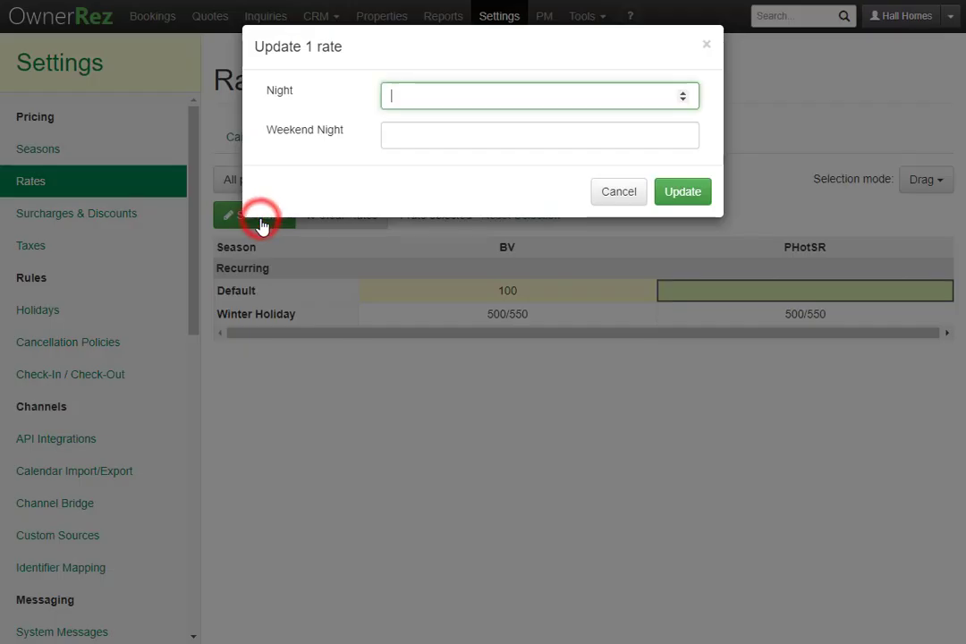
pyautogui.write('200')
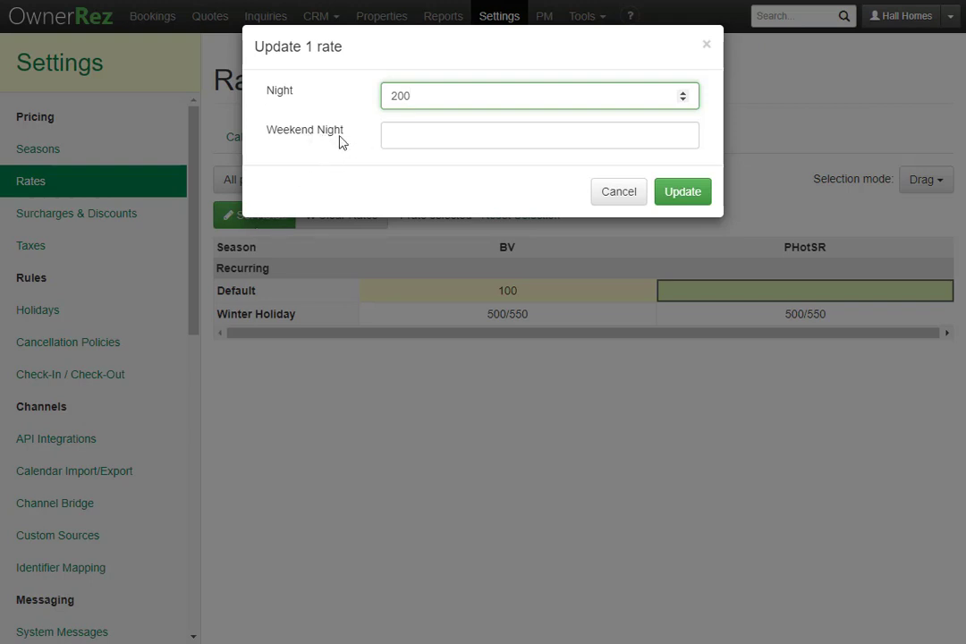
pyautogui.click(460, 135)
pyautogui.write('250')
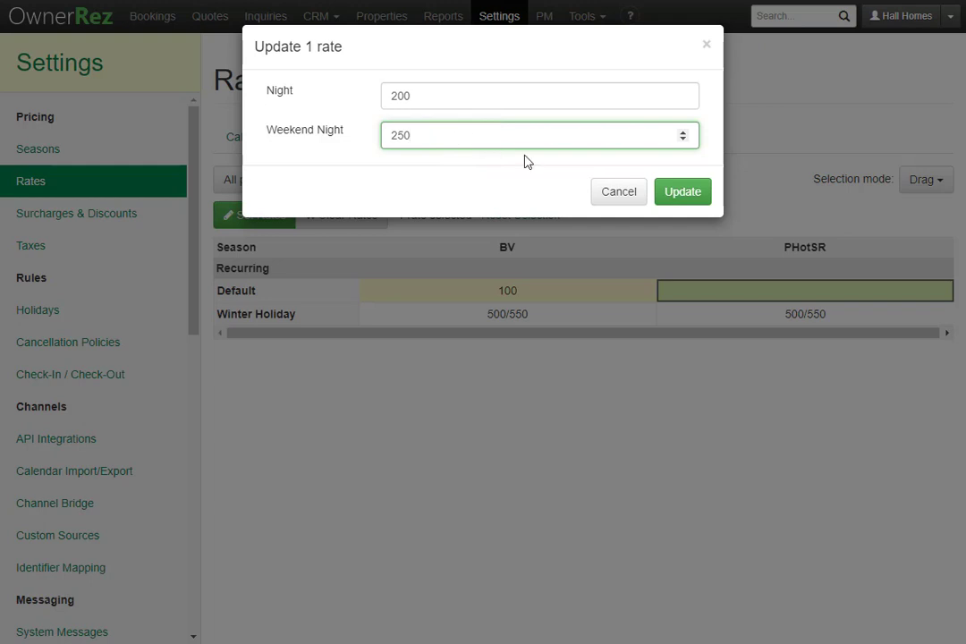
pyautogui.click(671, 191)
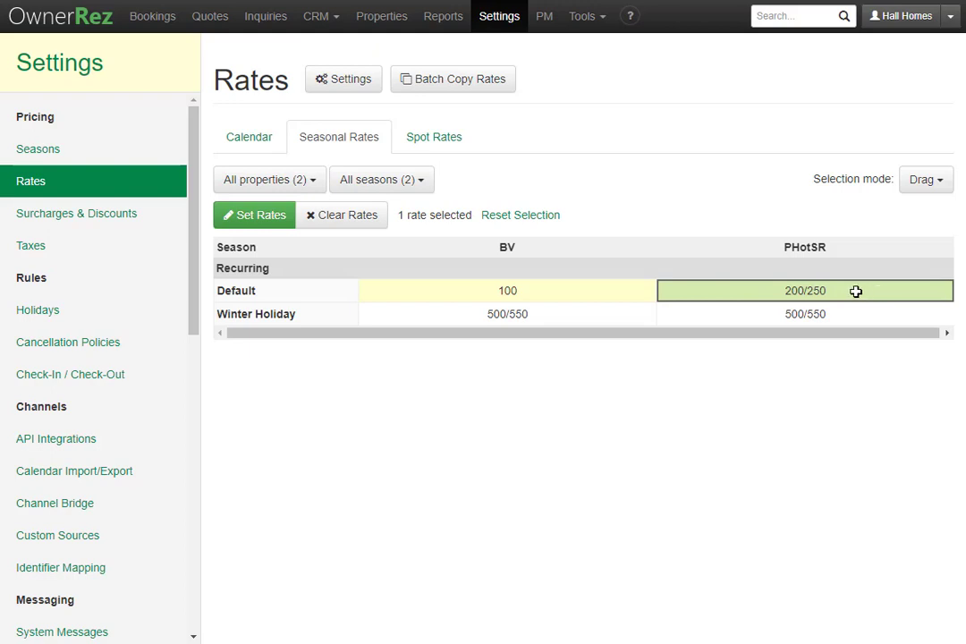
# Show the rate calendar for the Poppy's Hideaway on the Shenandoah River property
pyautogui.click(254, 137)
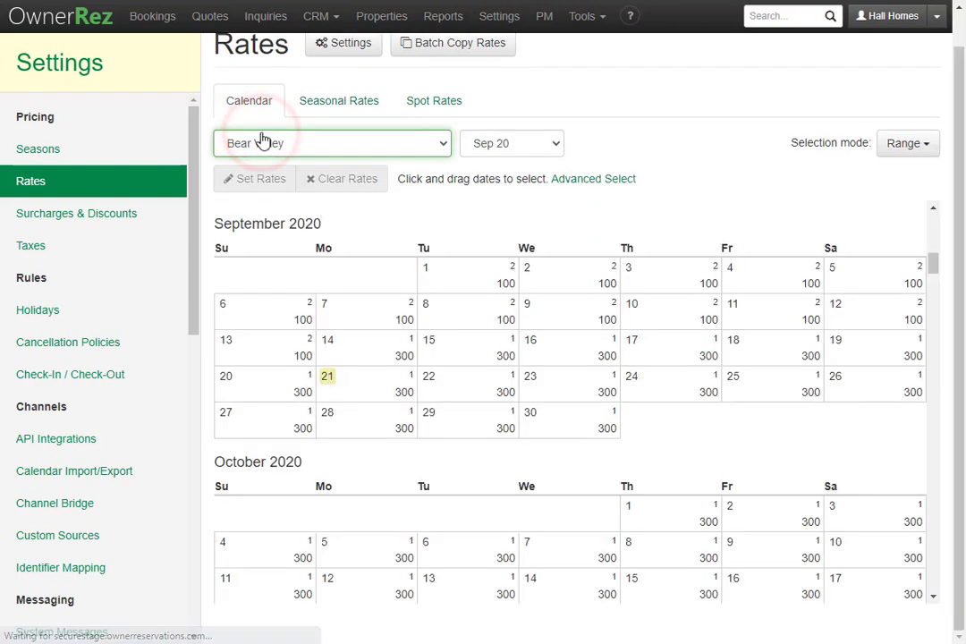
pyautogui.click(394, 147)
pyautogui.click(391, 177)
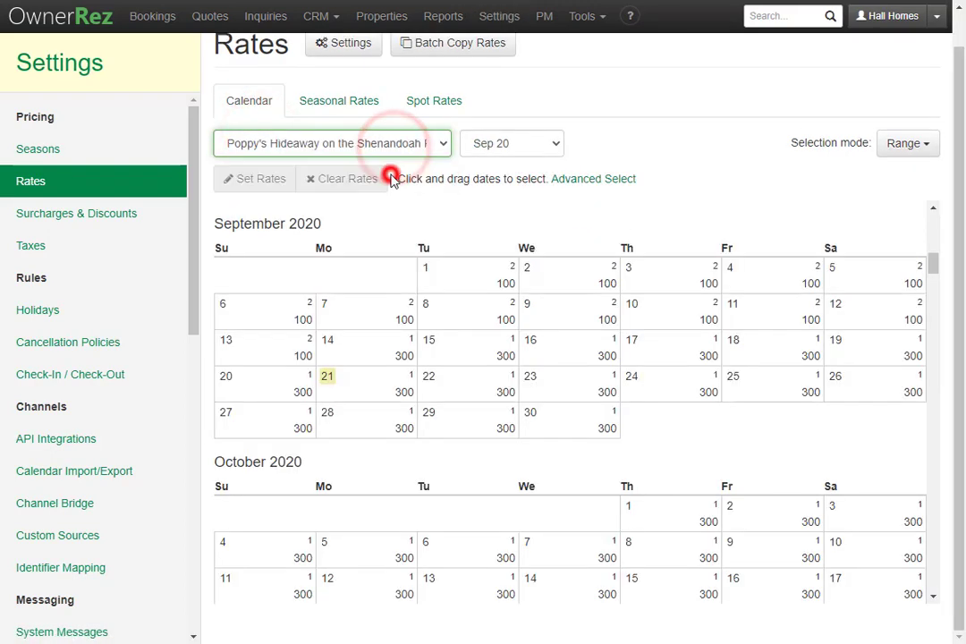
# Use Advanced Select to select 01/01/2021 through 01/31/2021 and clear the spot rate and minimum nights for those dates
pyautogui.click(605, 180)
pyautogui.click(274, 125)
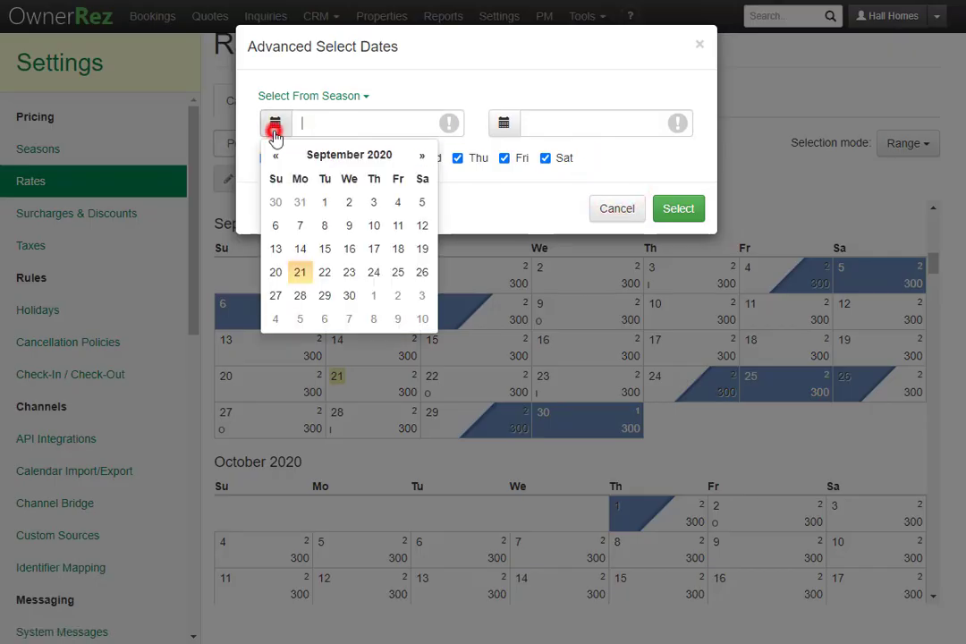
pyautogui.click(421, 155)
pyautogui.click(421, 155)
pyautogui.click(421, 155)
pyautogui.click(421, 155)
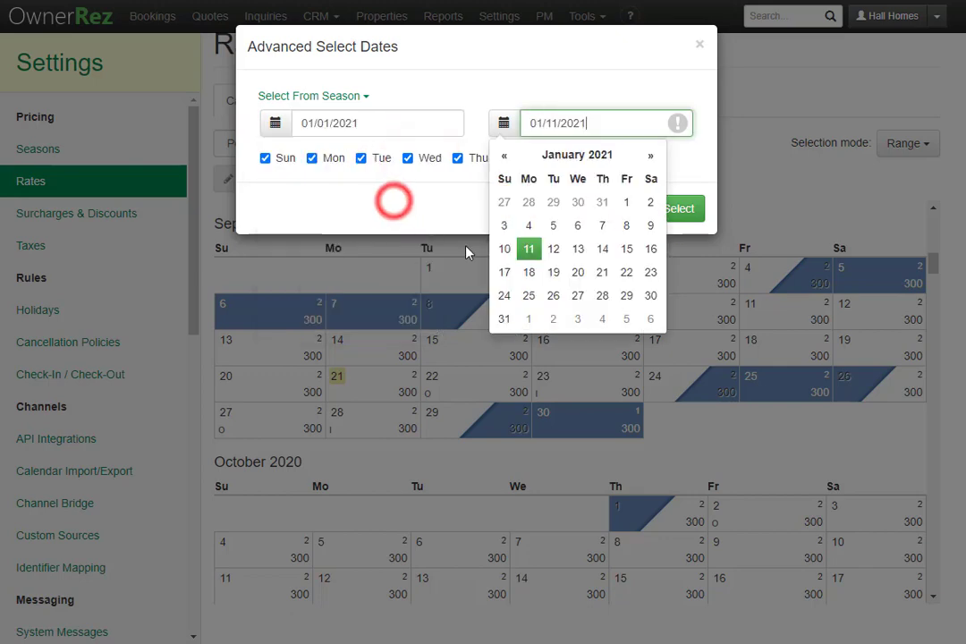
pyautogui.click(504, 318)
pyautogui.click(677, 211)
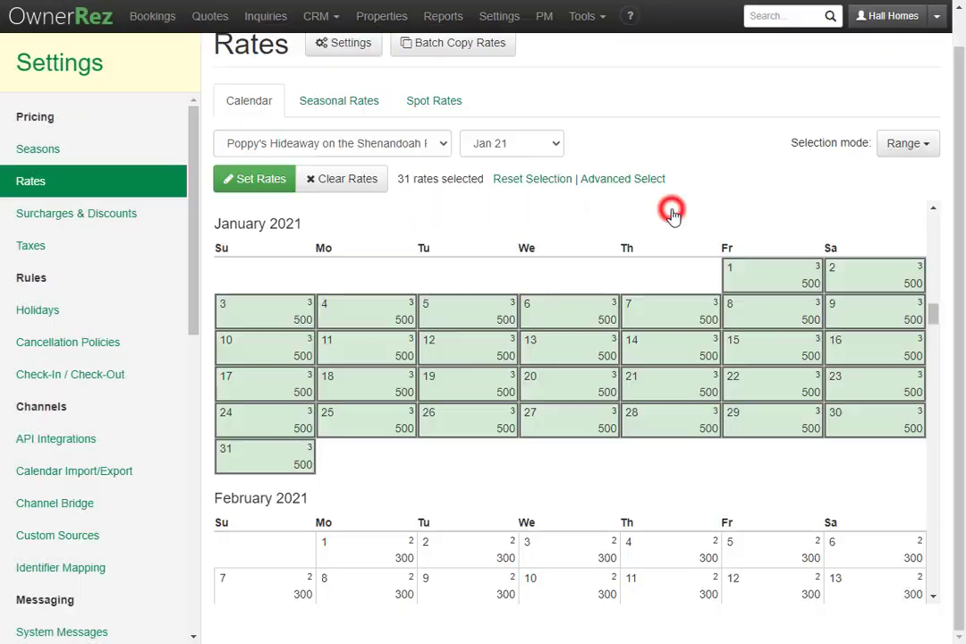
pyautogui.click(355, 185)
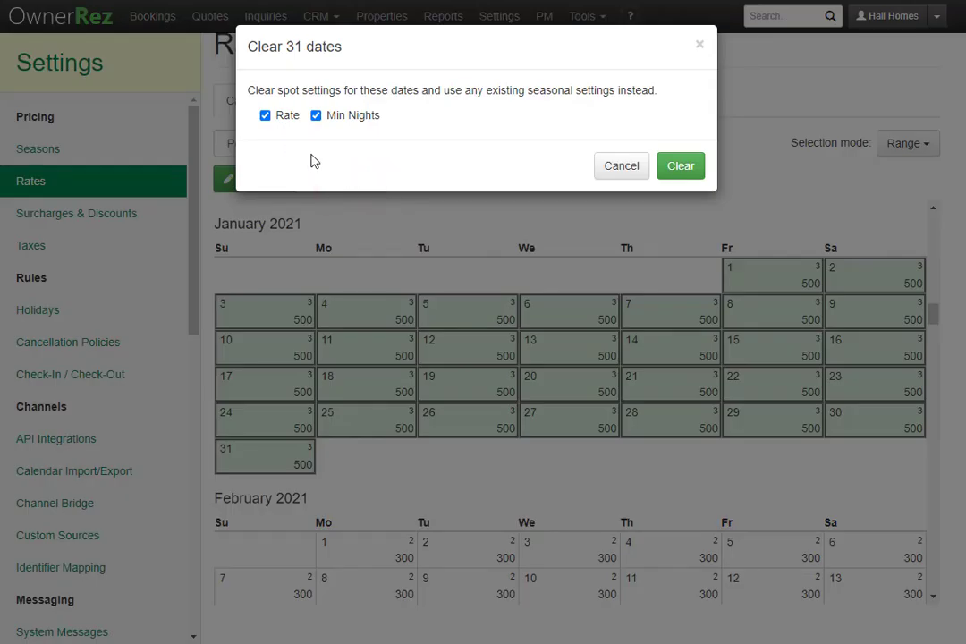
pyautogui.click(689, 165)
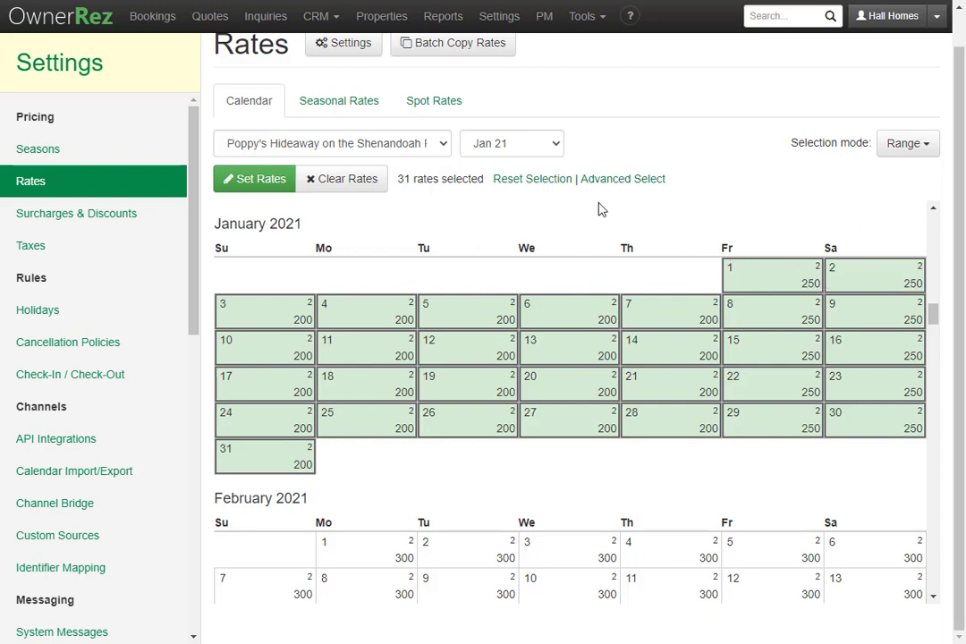
# Change the weekend days in the rate settings to Friday - Sunday and save
pyautogui.click(347, 47)
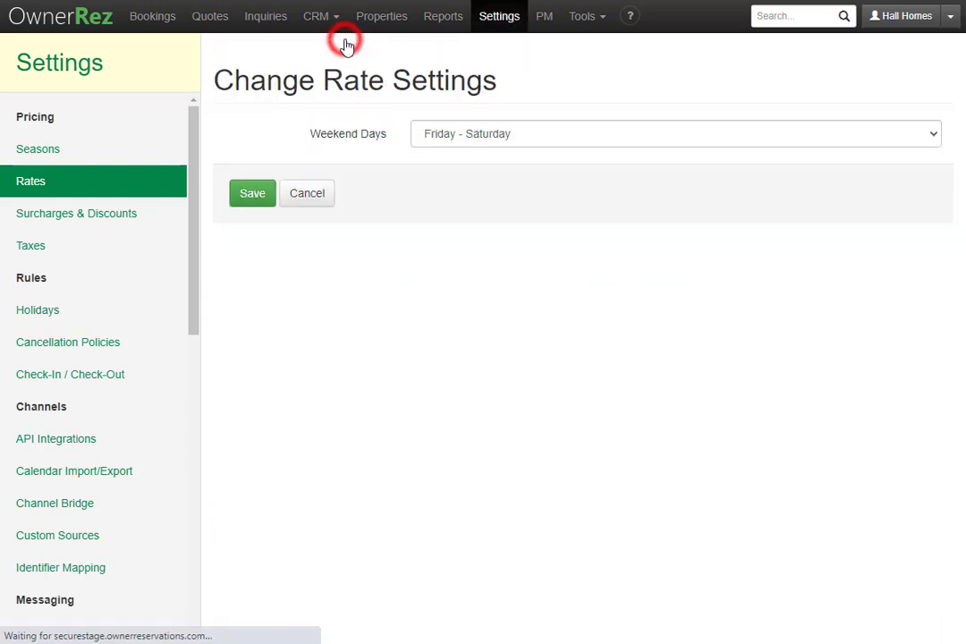
pyautogui.click(581, 140)
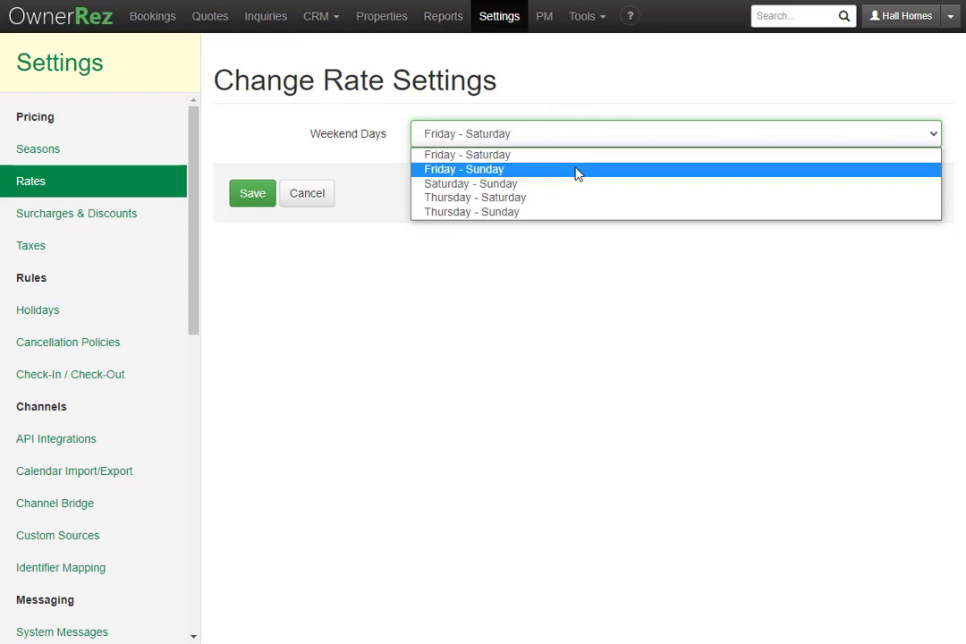
pyautogui.click(577, 171)
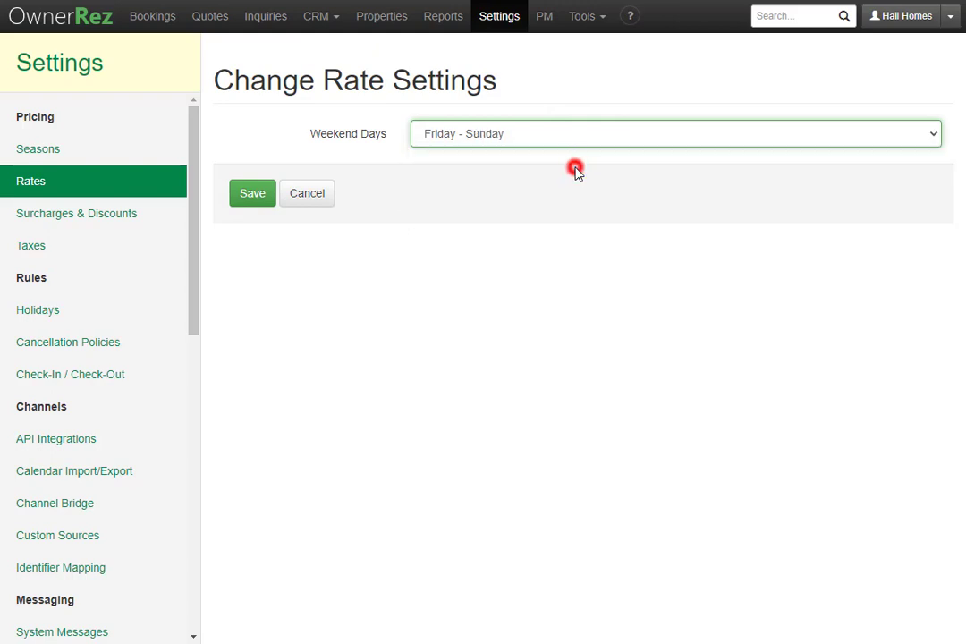
pyautogui.click(271, 198)
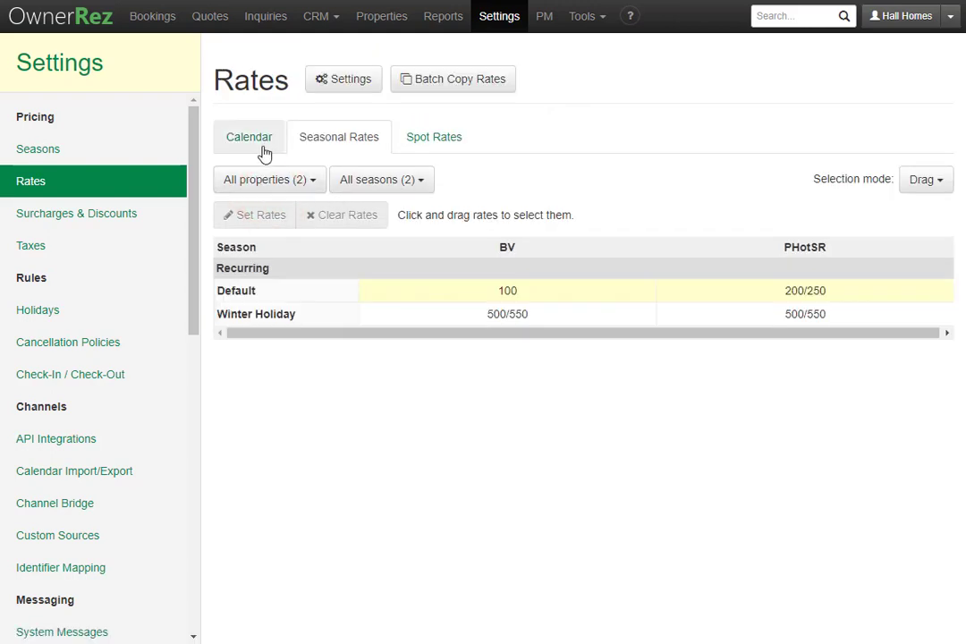
# Check the January 2021 weekend rates in the rate calendar for Poppy's Hideaway
pyautogui.click(262, 146)
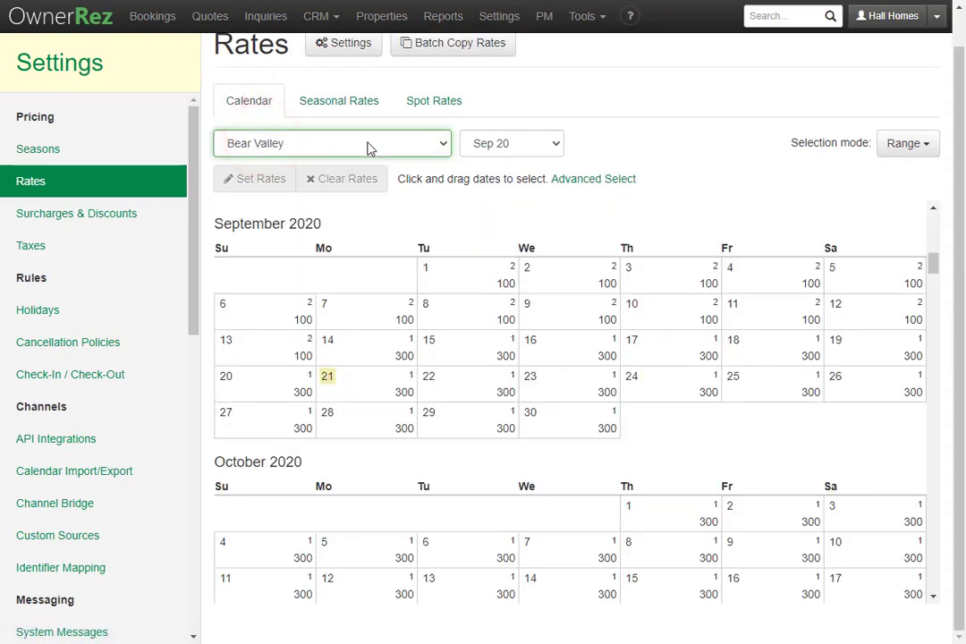
pyautogui.click(374, 146)
pyautogui.click(384, 178)
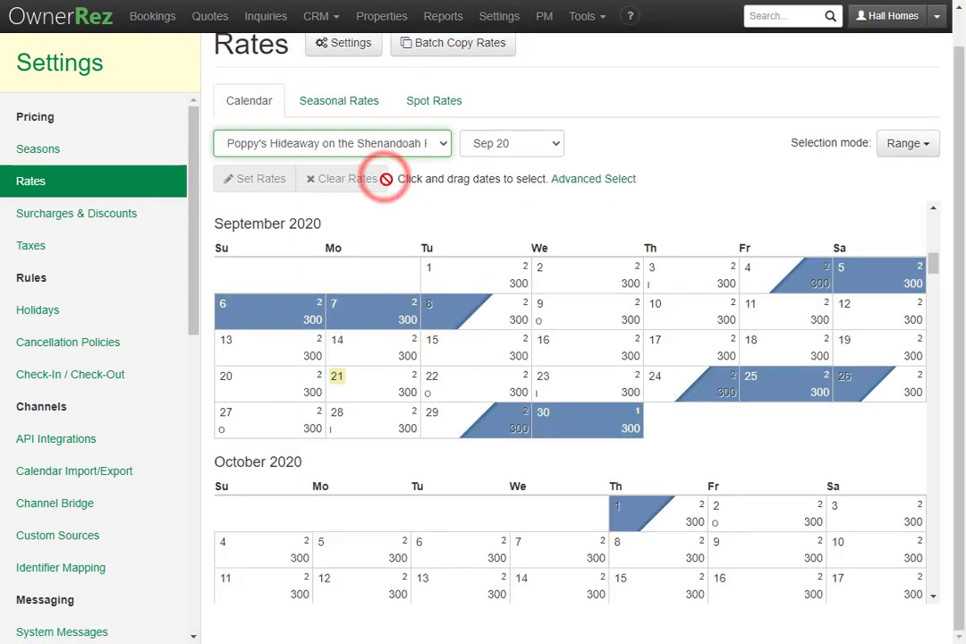
pyautogui.scroll(-7, 525, 335)
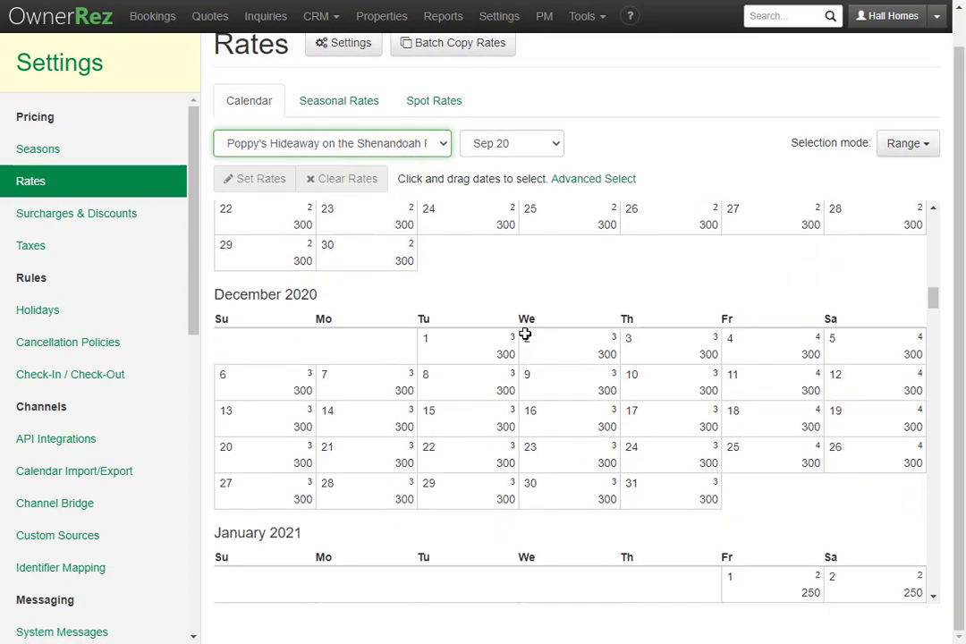
pyautogui.scroll(-4, 524, 335)
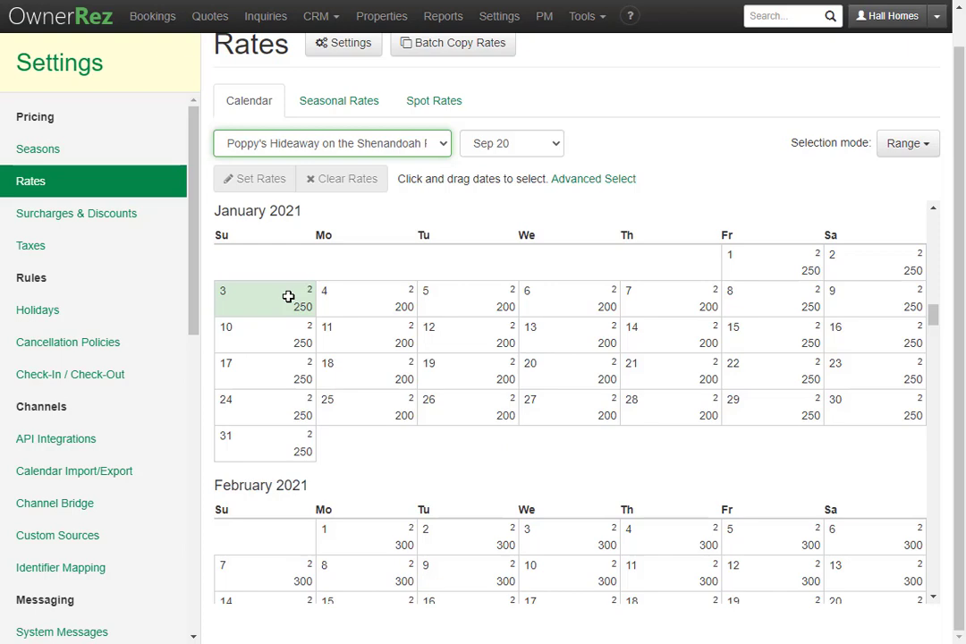
# Open the spot rates and look through the list of dates, amounts and minimum nights
pyautogui.click(440, 101)
pyautogui.scroll(-10, 632, 399)
pyautogui.scroll(-20, 632, 399)
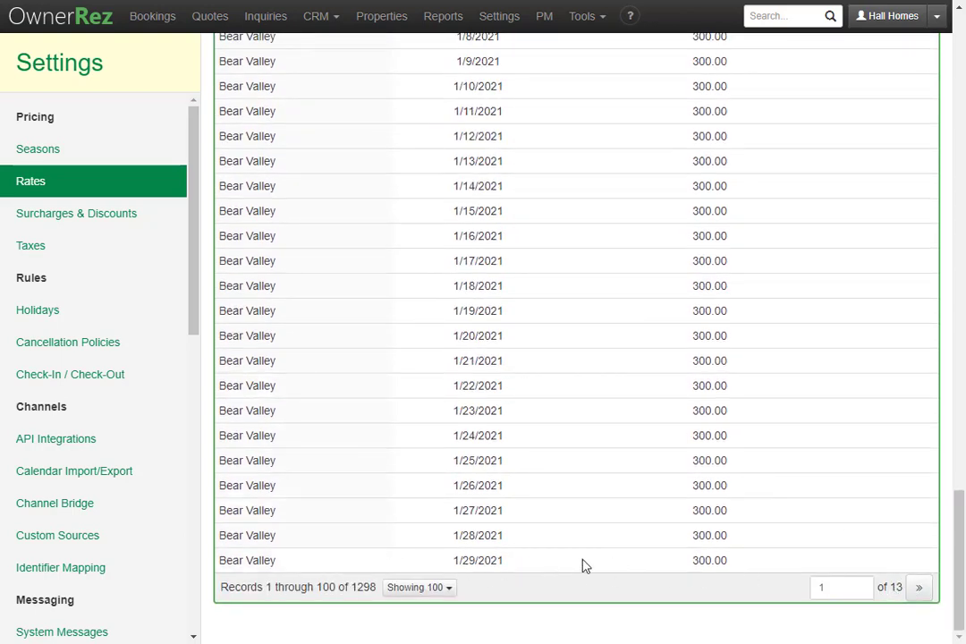
pyautogui.scroll(20, 582, 565)
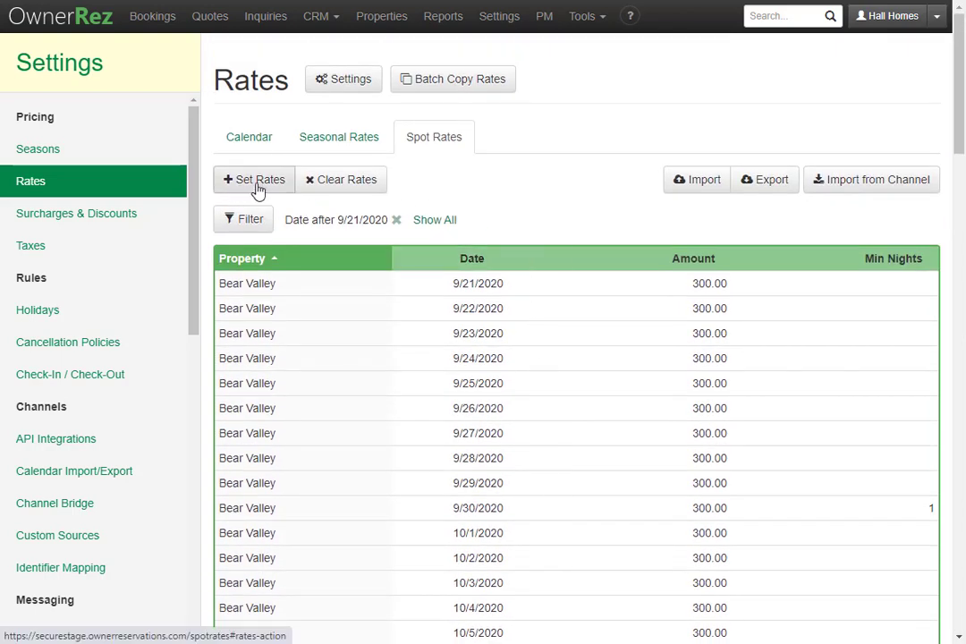
# Examine the property and date options for clearing spot rates in bulk, and close them without clearing anything
pyautogui.click(364, 190)
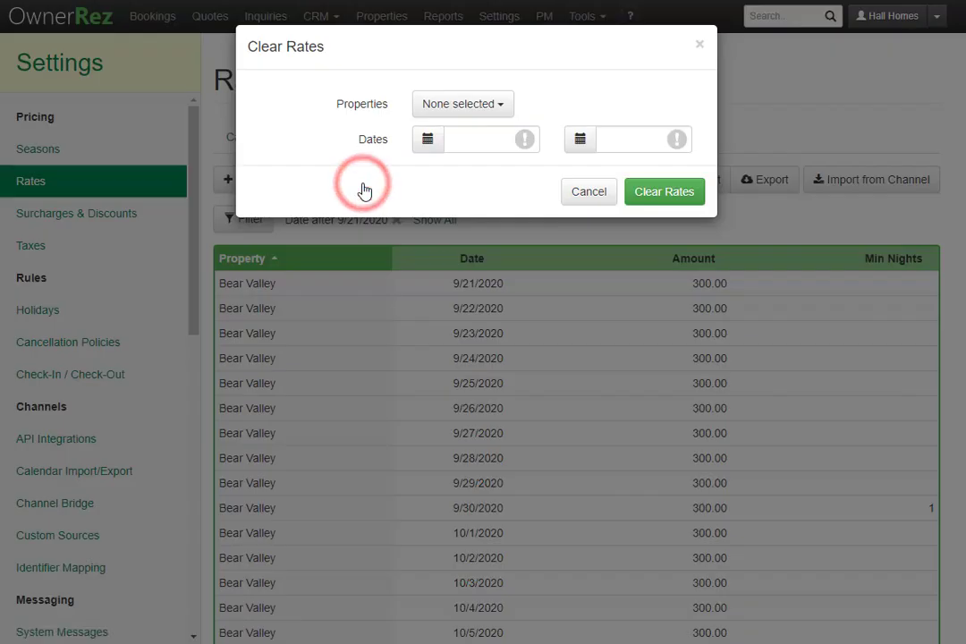
pyautogui.click(463, 105)
pyautogui.click(538, 87)
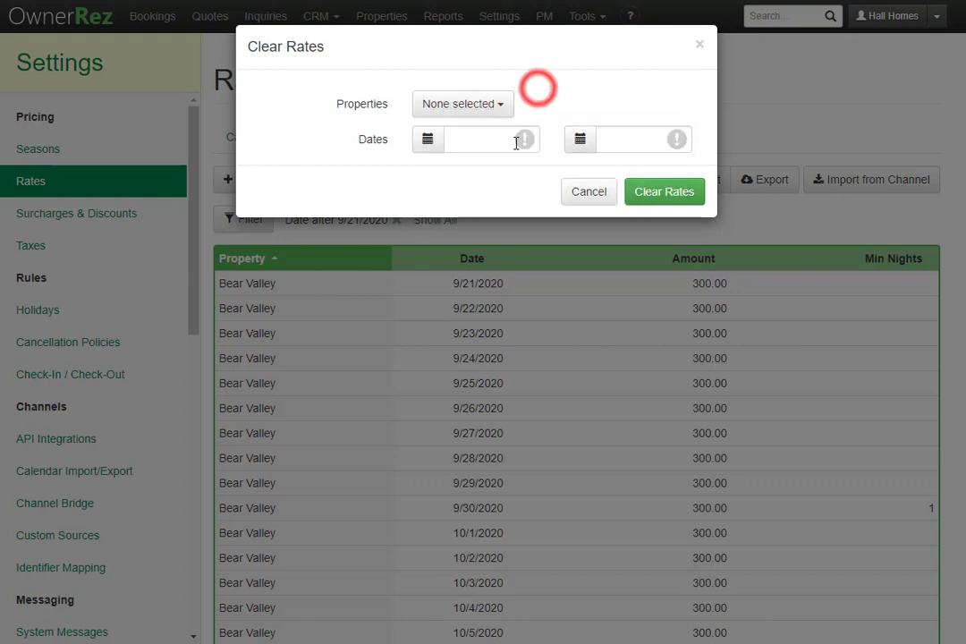
pyautogui.click(588, 195)
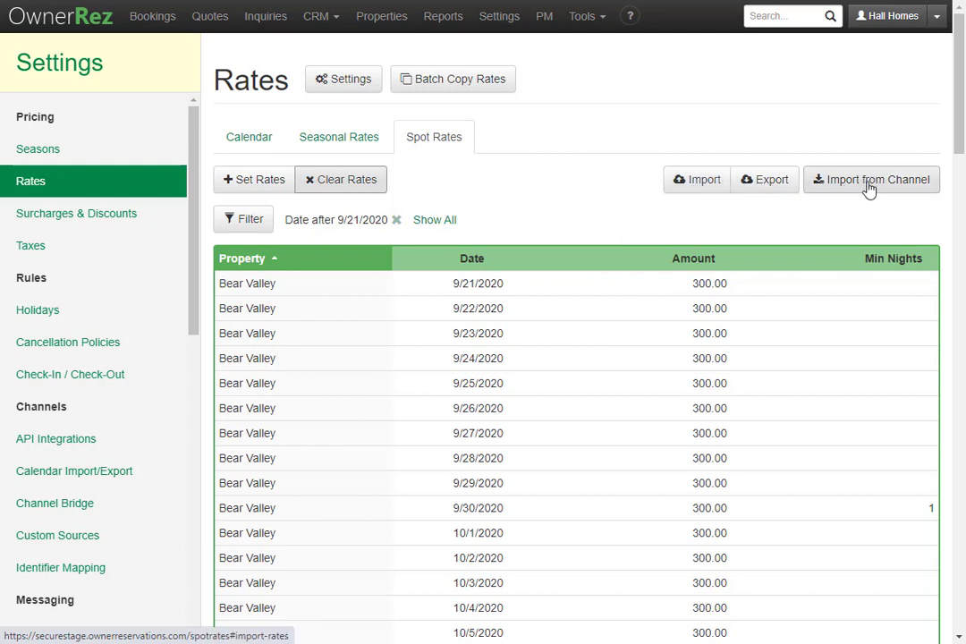
# Examine the property and date filter options for spot rates without applying them, and return to the rate calendar
pyautogui.click(255, 221)
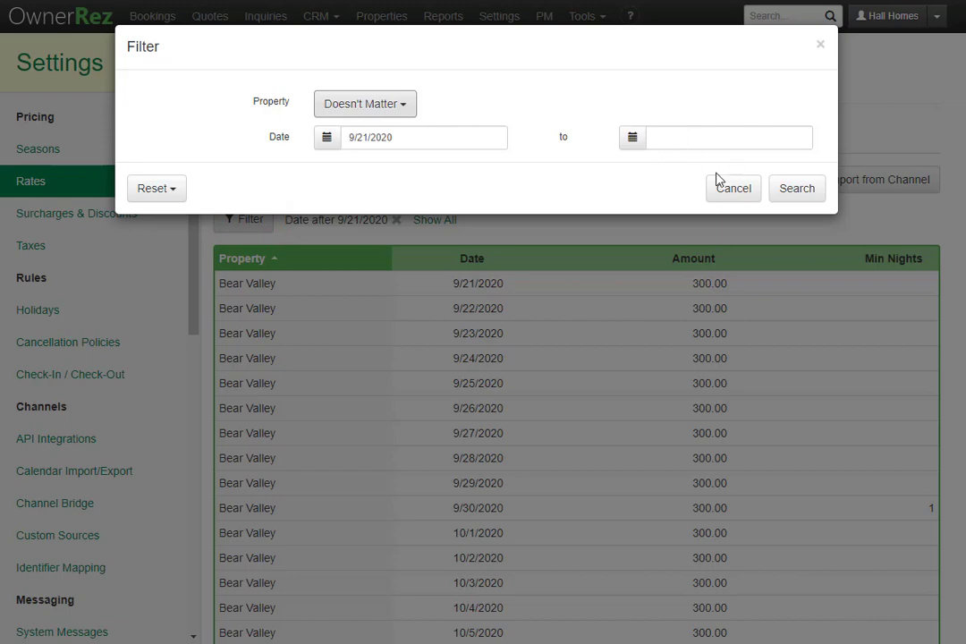
pyautogui.click(734, 195)
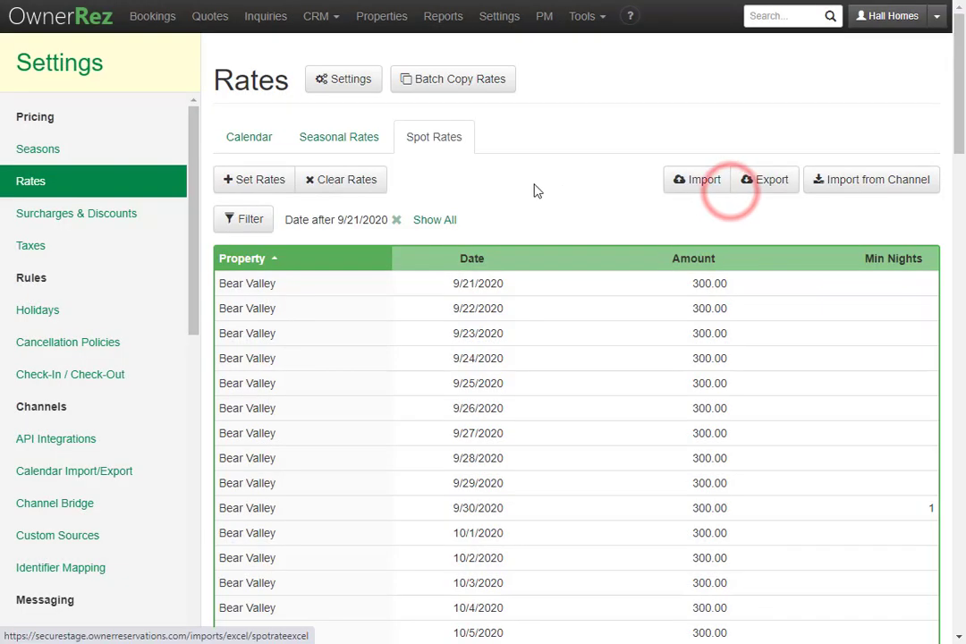
pyautogui.click(269, 137)
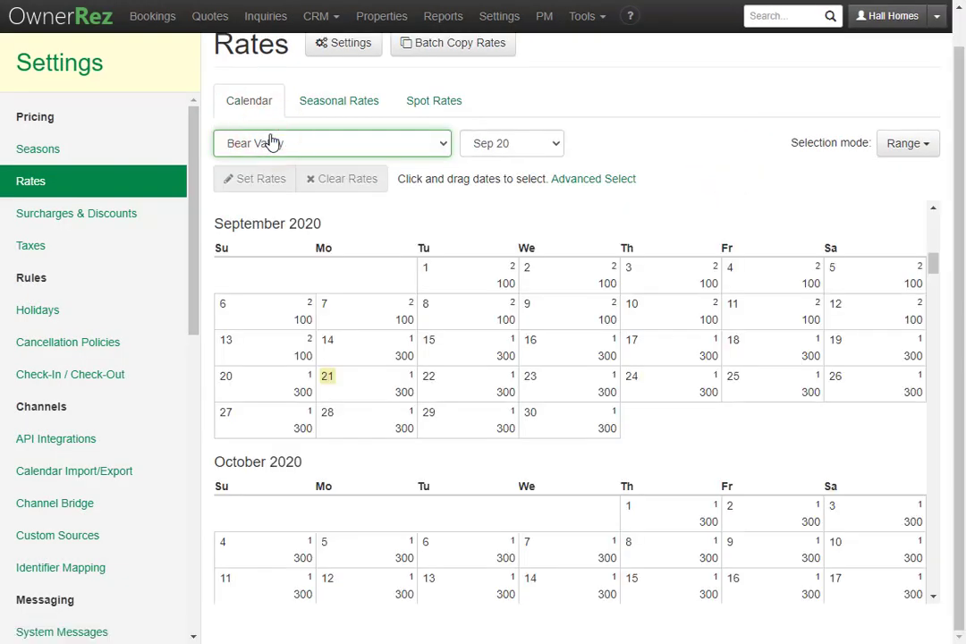